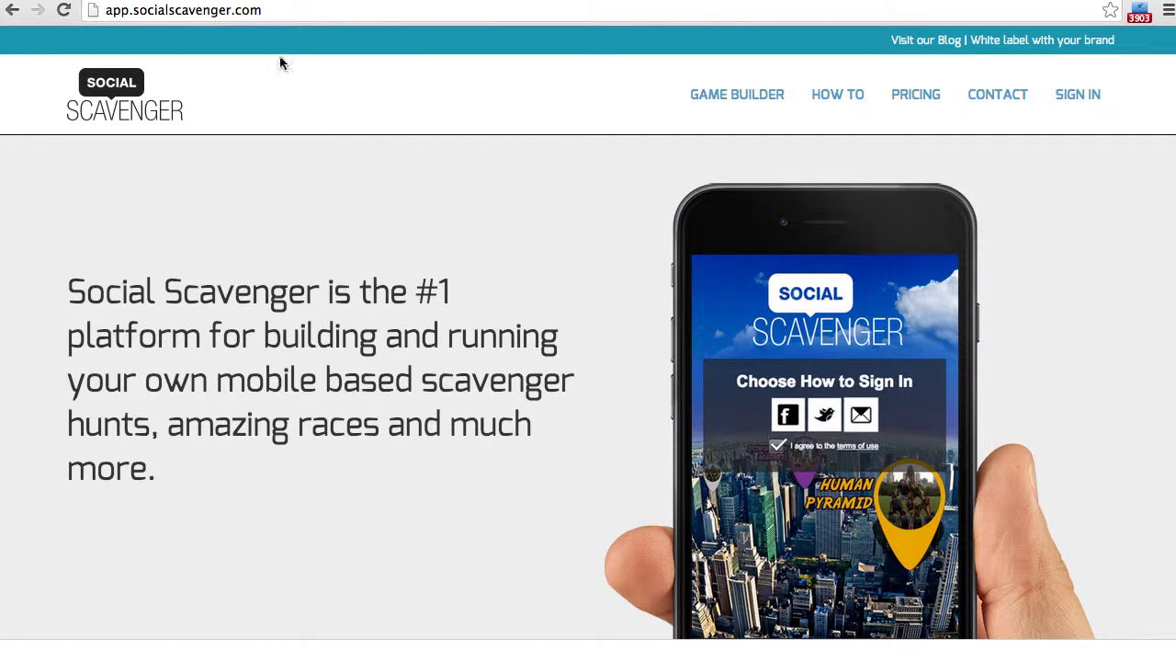
# - Sign in to Social Scavenger with a Facebook account
pyautogui.click(188, 9)
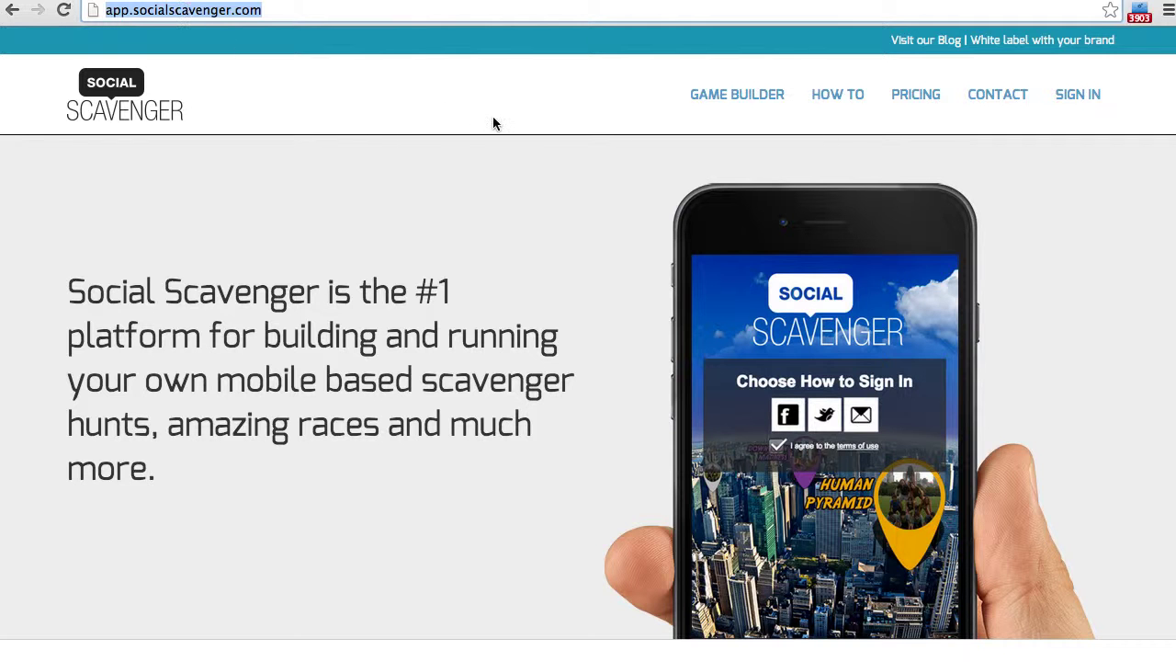
pyautogui.click(1112, 99)
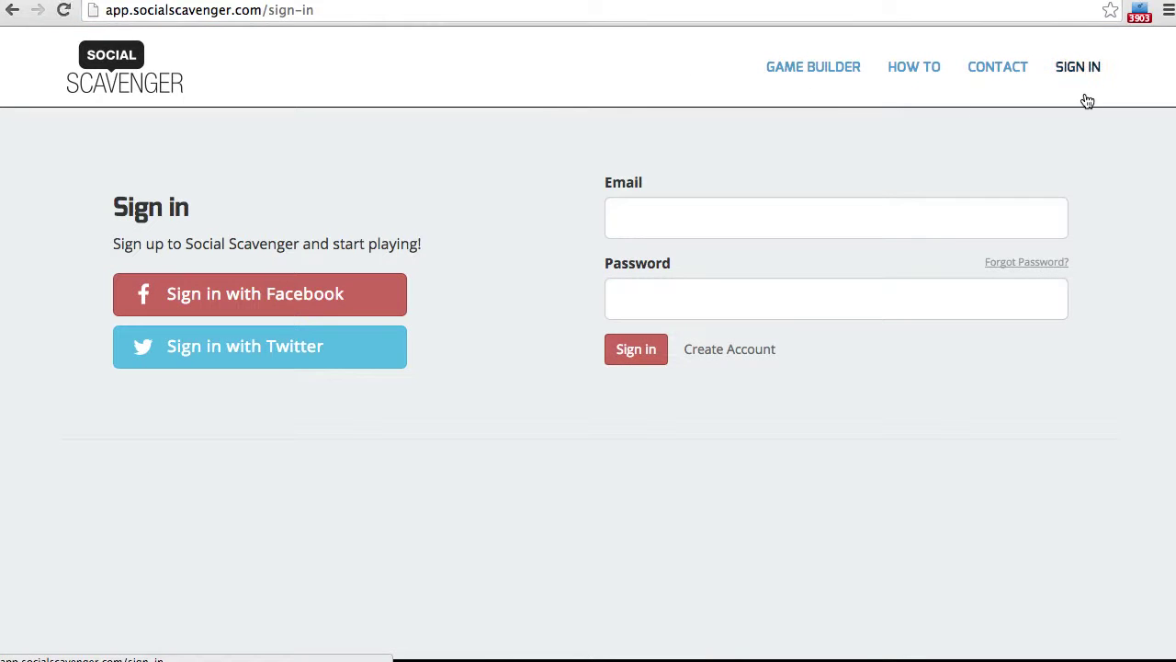
pyautogui.click(294, 298)
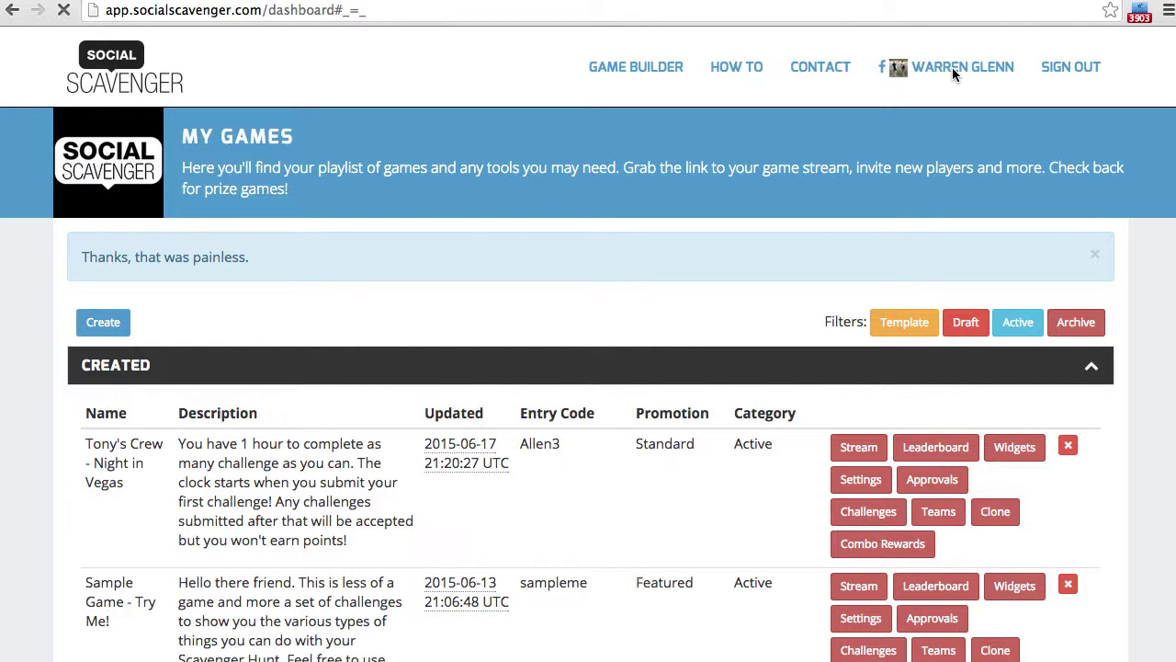
# - Start a new game and name it 'Rocky Style Inspiration'
pyautogui.click(103, 324)
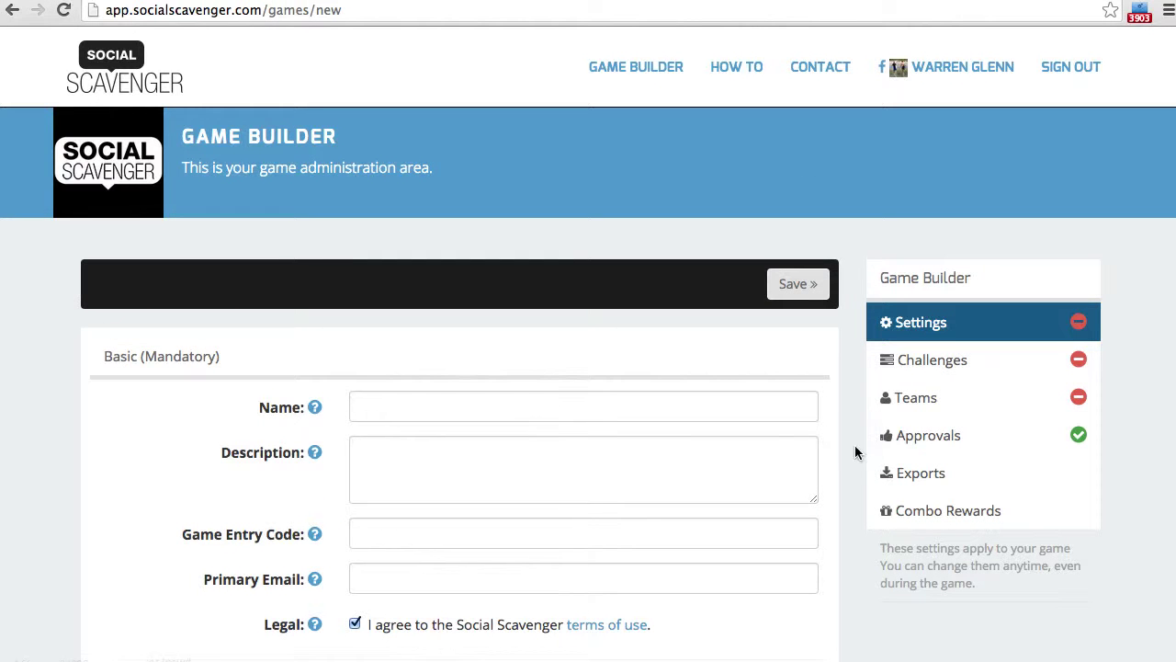
pyautogui.scroll(-2, 845, 473)
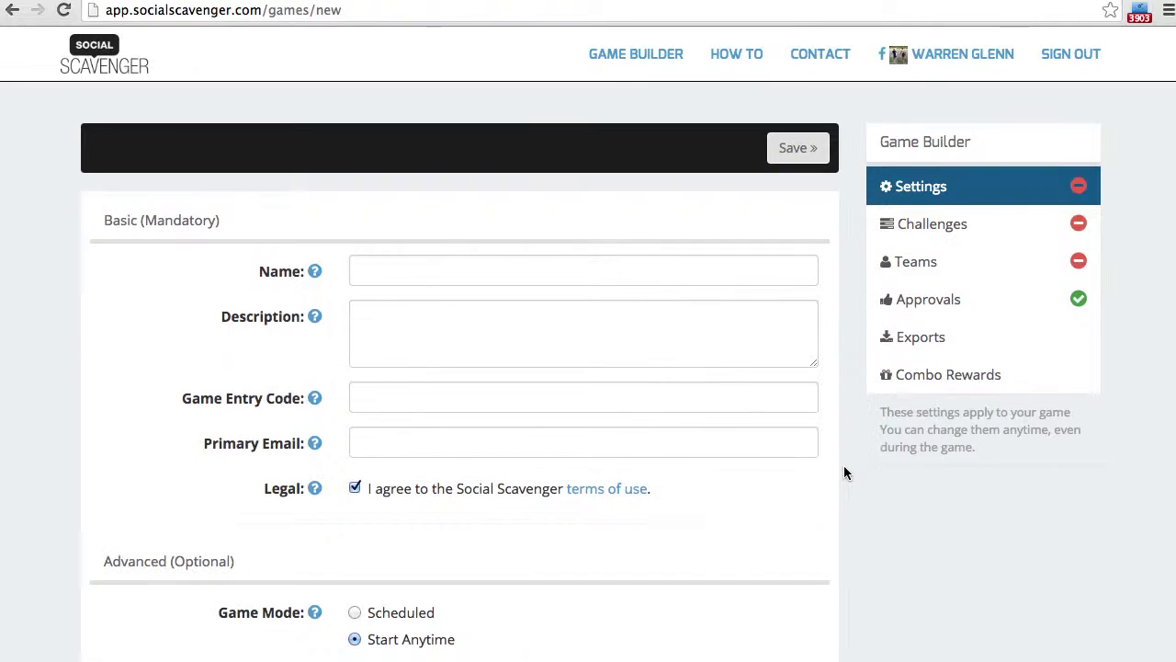
pyautogui.click(448, 266)
pyautogui.write('Rocky STM')
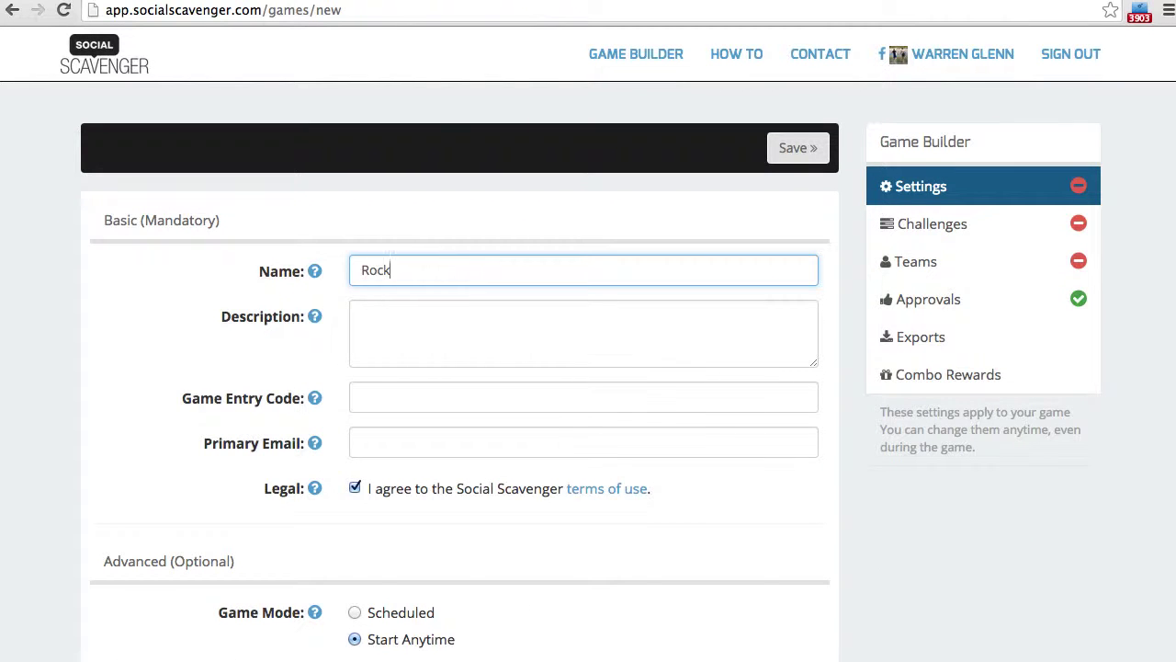
pyautogui.press('BackSpace')
pyautogui.press('BackSpace')
pyautogui.write('tyle INs')
pyautogui.press('BackSpace')
pyautogui.press('BackSpace')
pyautogui.write('nspiration')
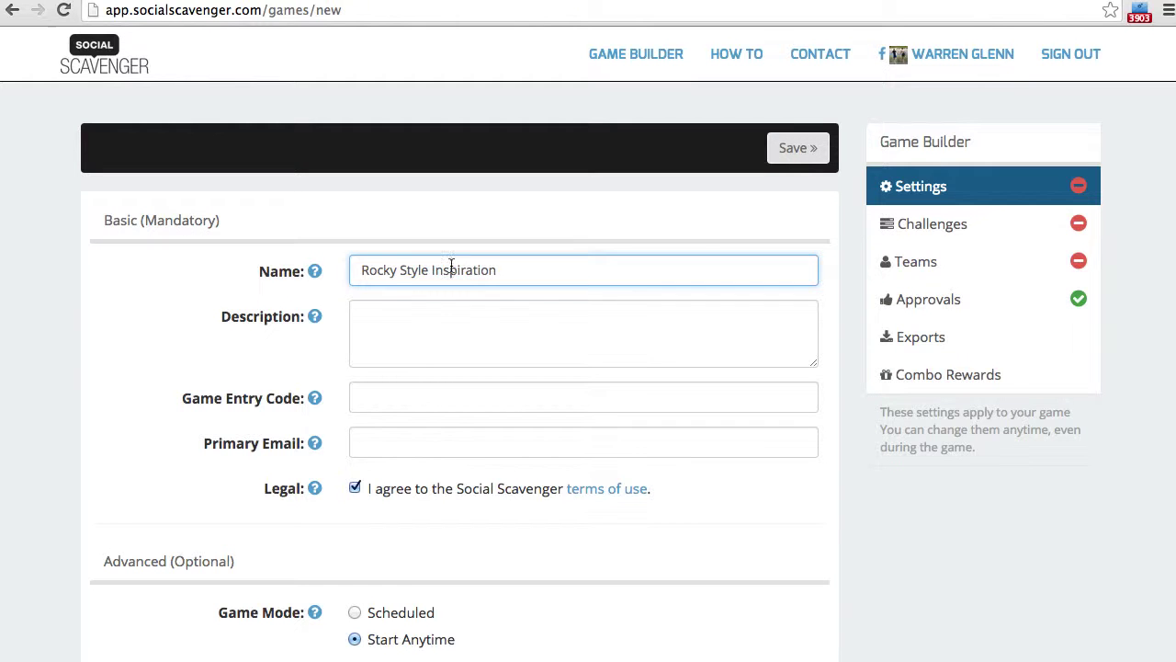
pyautogui.click(491, 330)
pyautogui.write('If Ro')
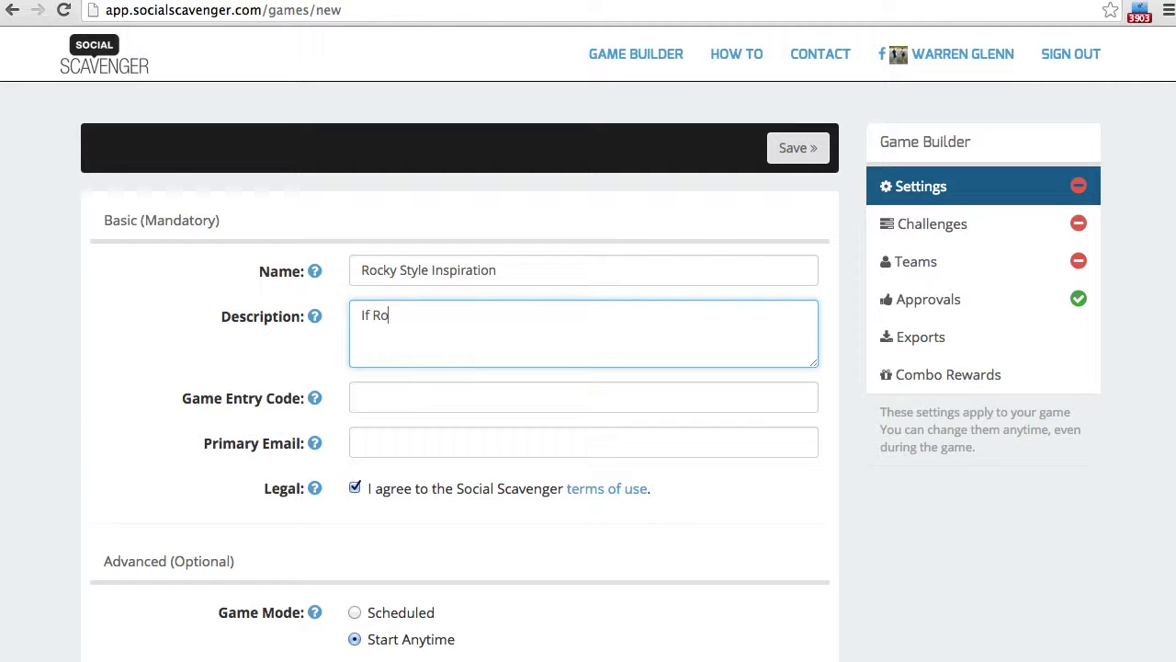
pyautogui.write("cky can't get you mo")
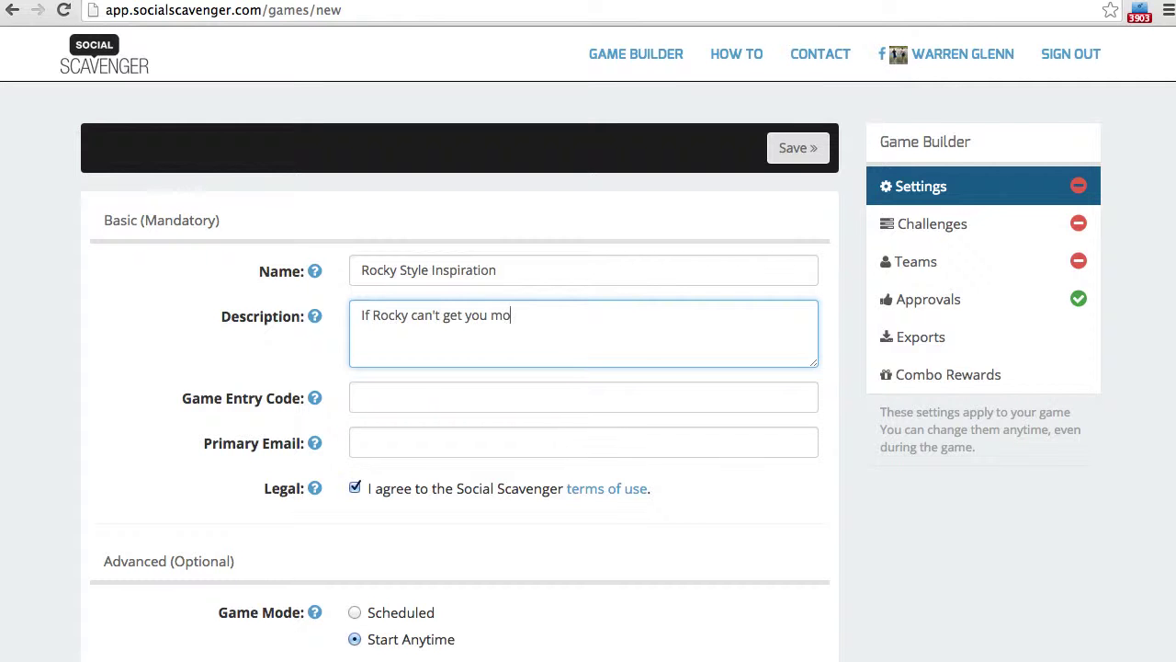
pyautogui.write('ving...who can?  Right?')
pyautogui.click(415, 404)
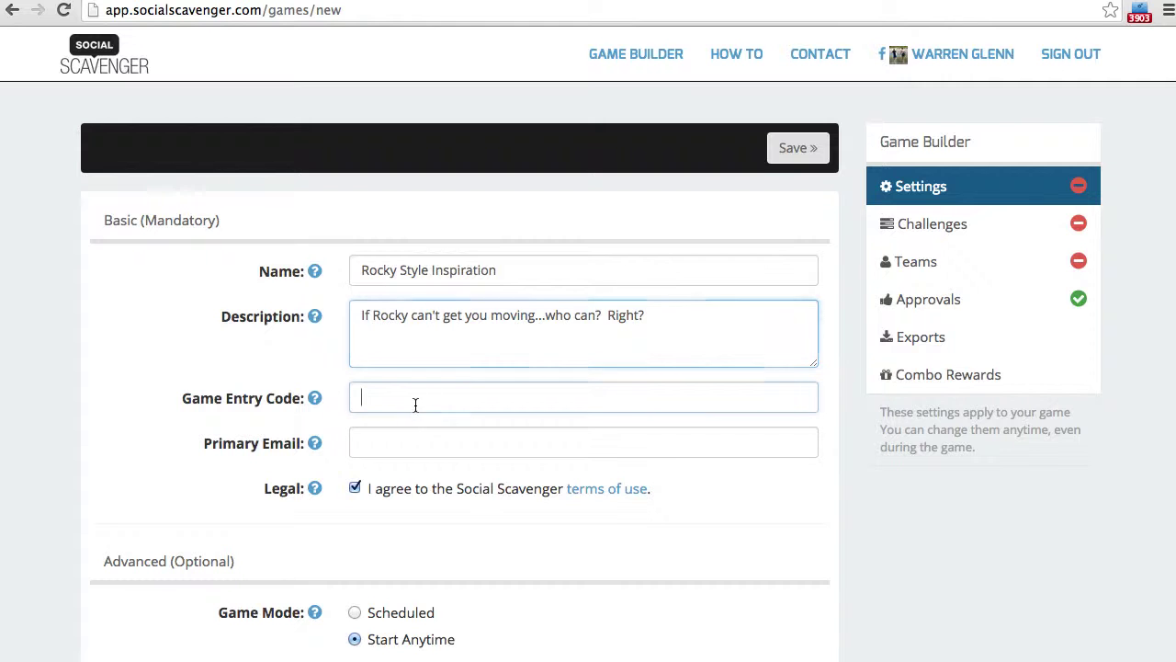
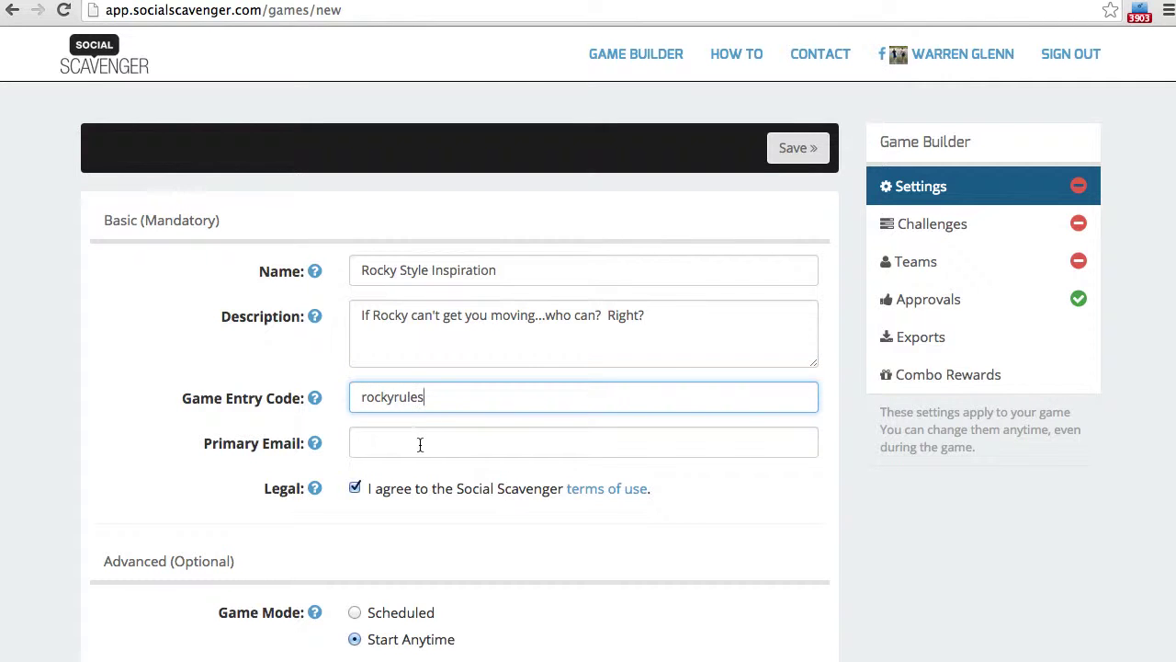
pyautogui.click(420, 445)
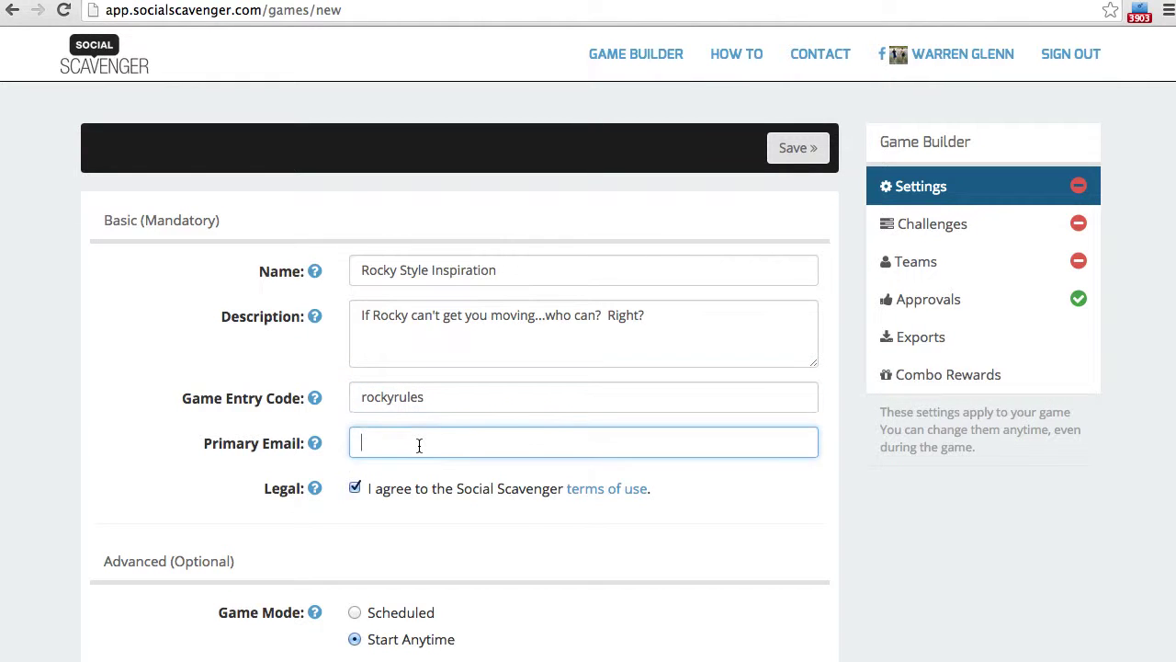
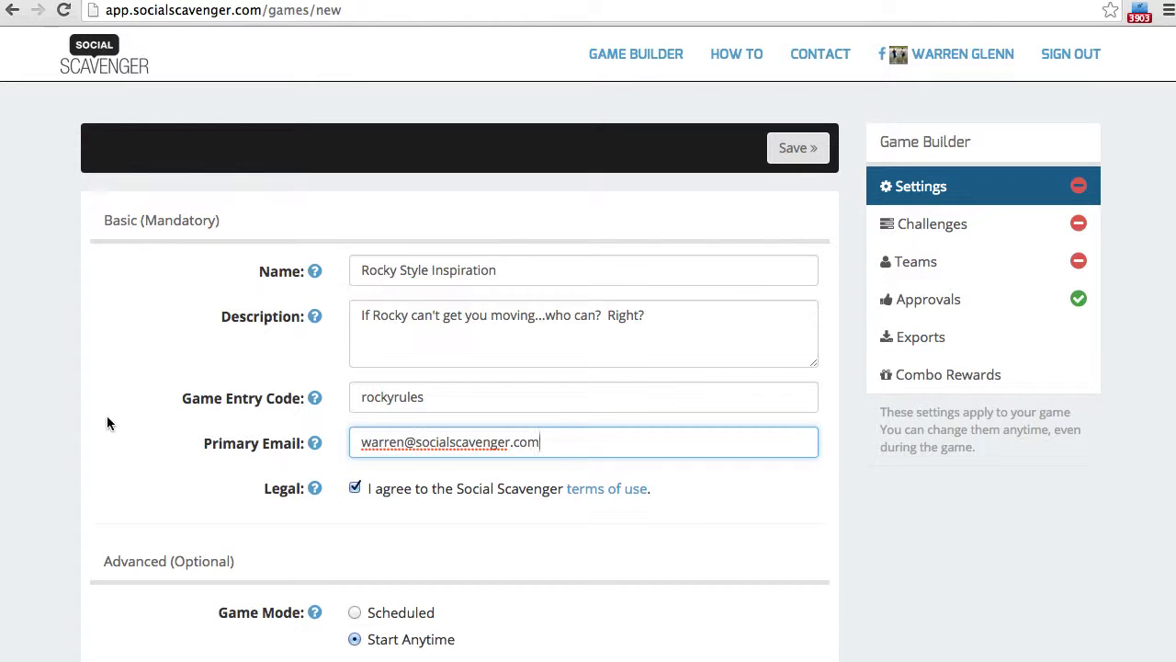
pyautogui.click(107, 415)
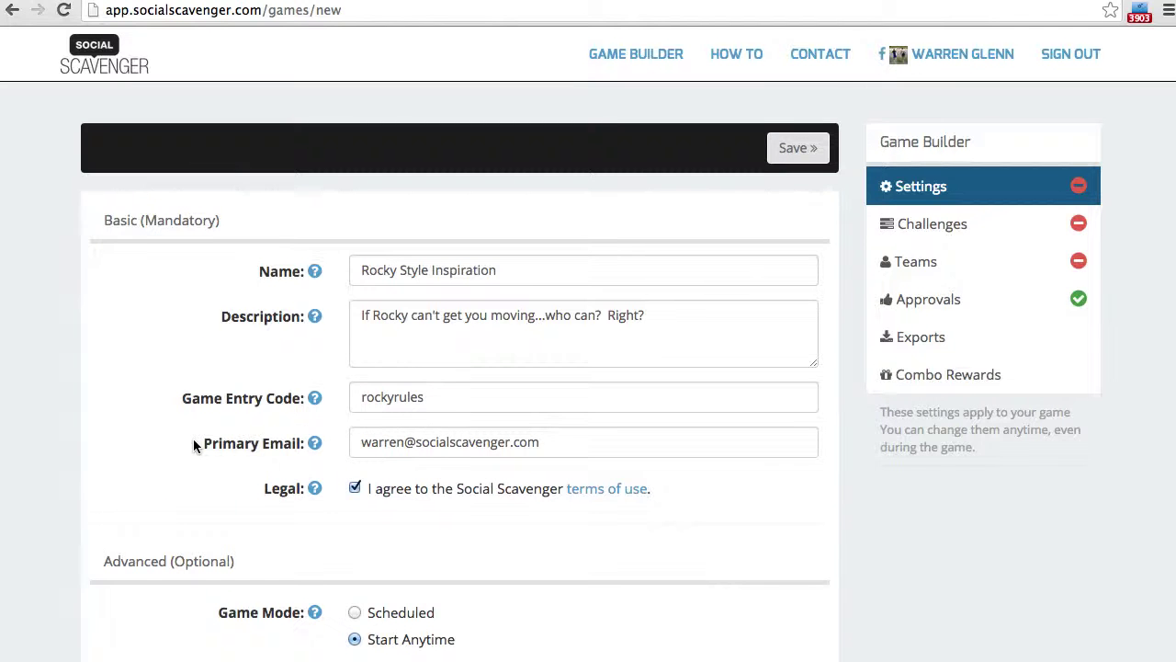
# - Set the game's Moderation option to Post-stream in the advanced settings
pyautogui.scroll(-3, 194, 446)
pyautogui.scroll(-5, 170, 462)
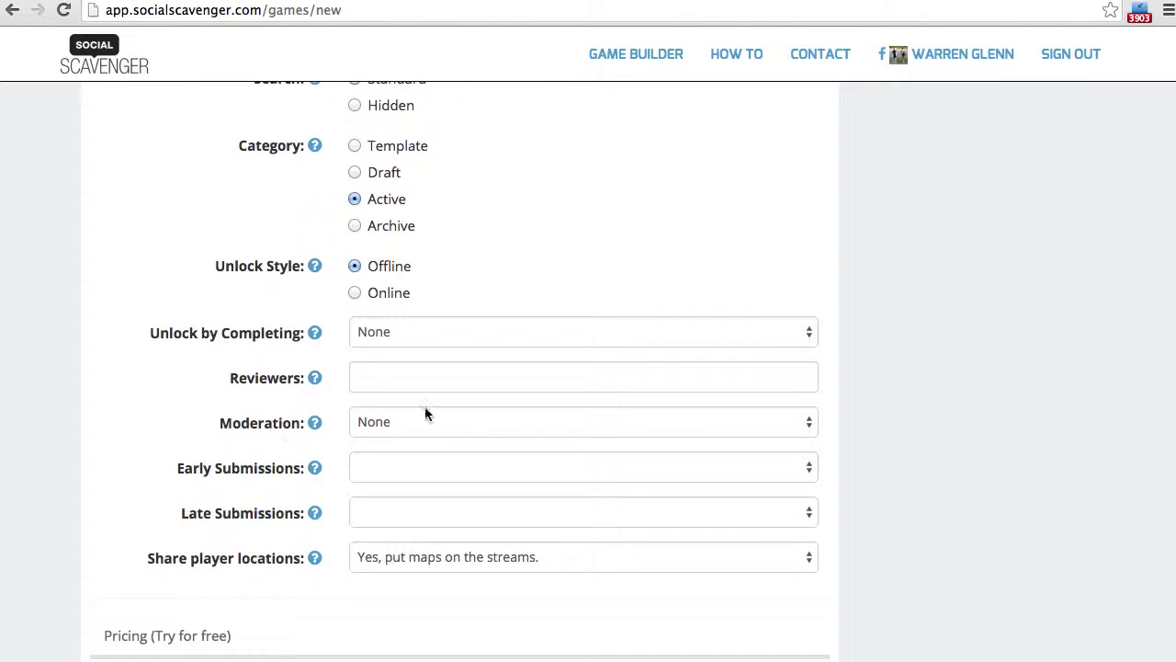
pyautogui.click(428, 424)
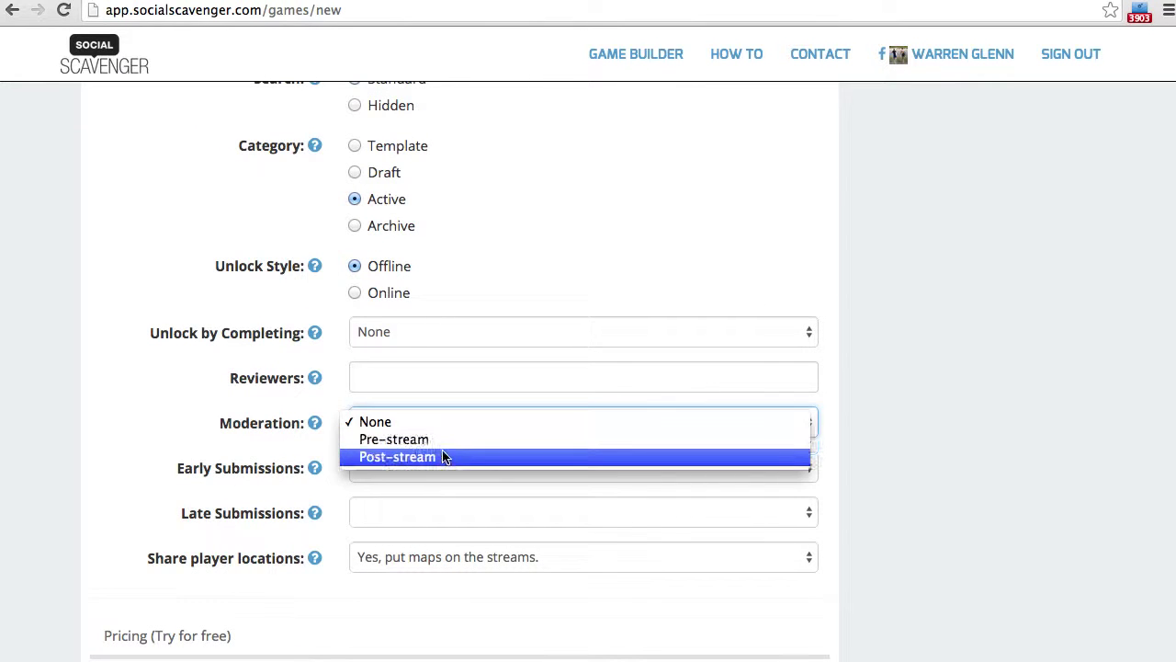
pyautogui.click(444, 457)
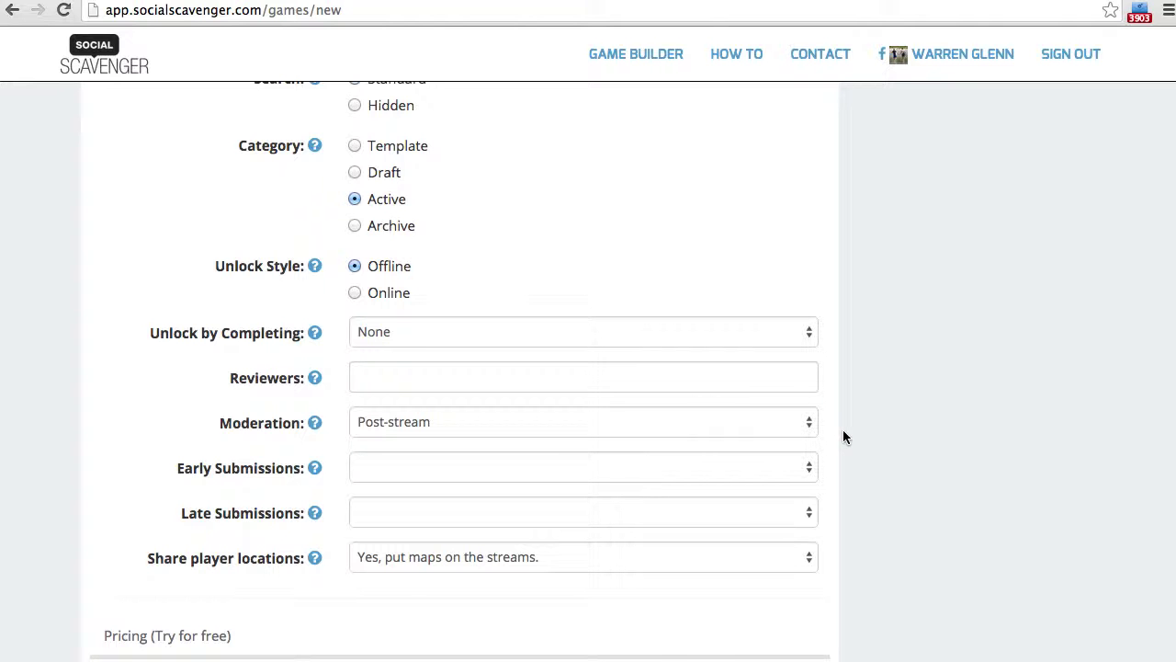
# - Choose a Personal (Non-commercial) licence with 5 teams
pyautogui.scroll(-5, 844, 430)
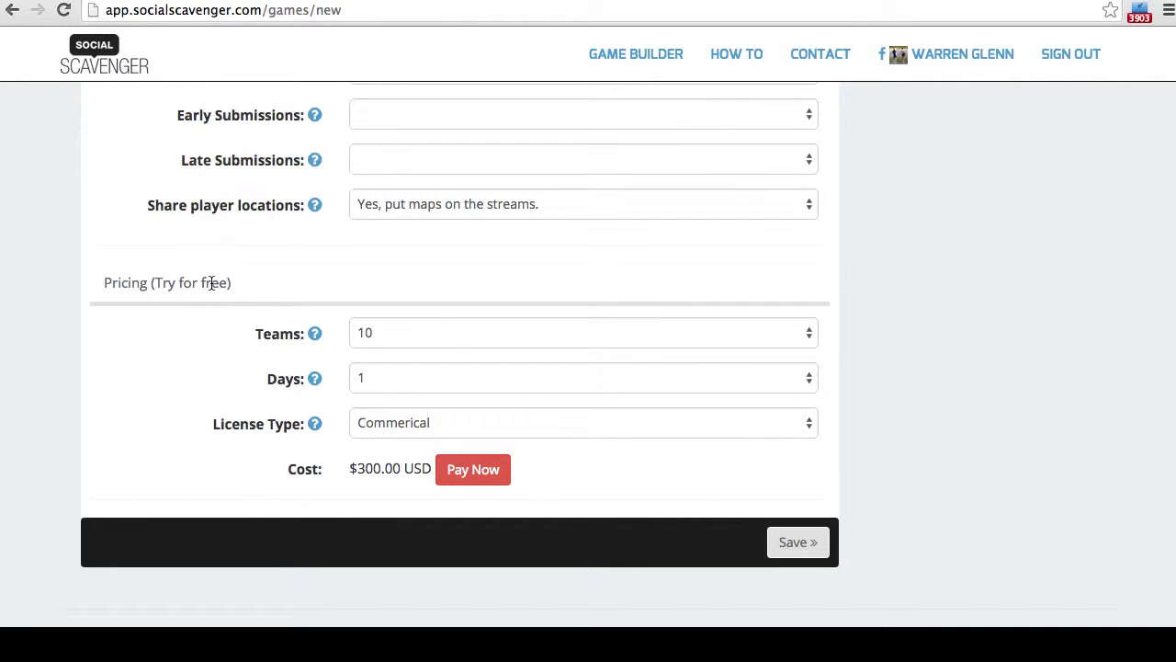
pyautogui.click(453, 424)
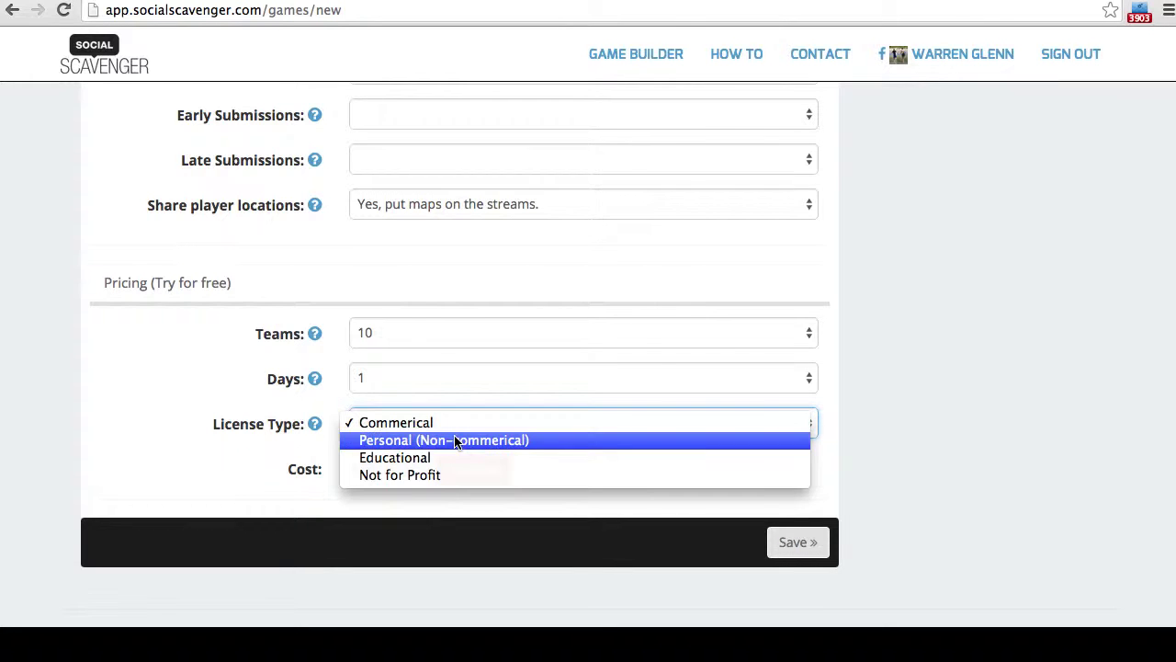
pyautogui.click(455, 441)
pyautogui.click(467, 334)
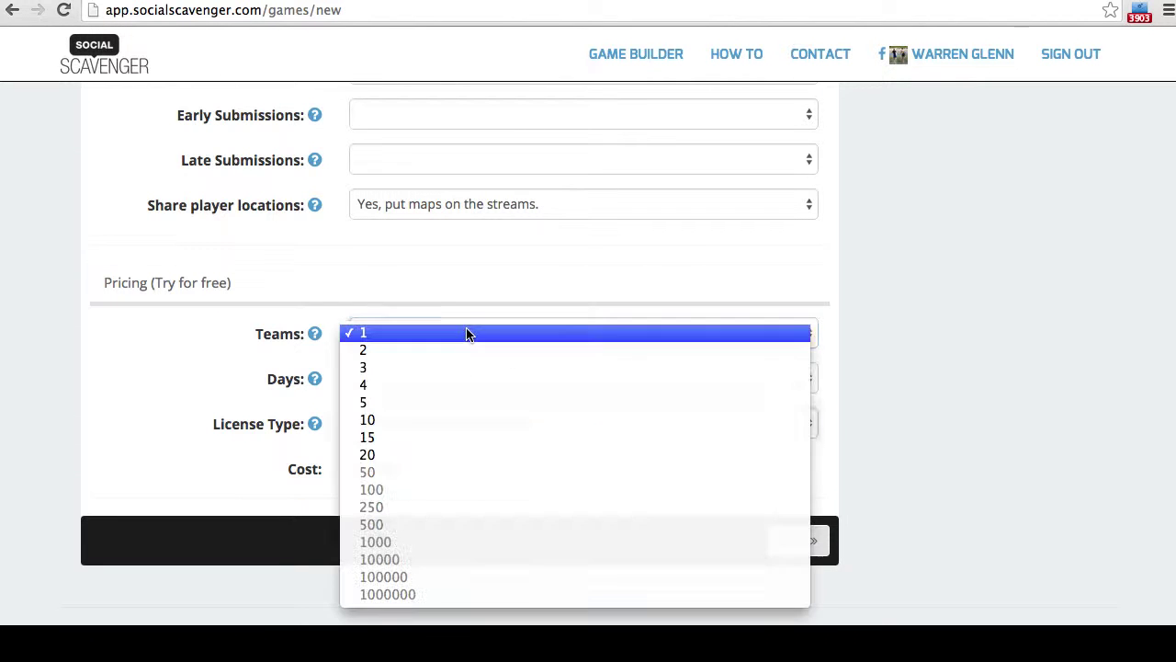
pyautogui.click(469, 403)
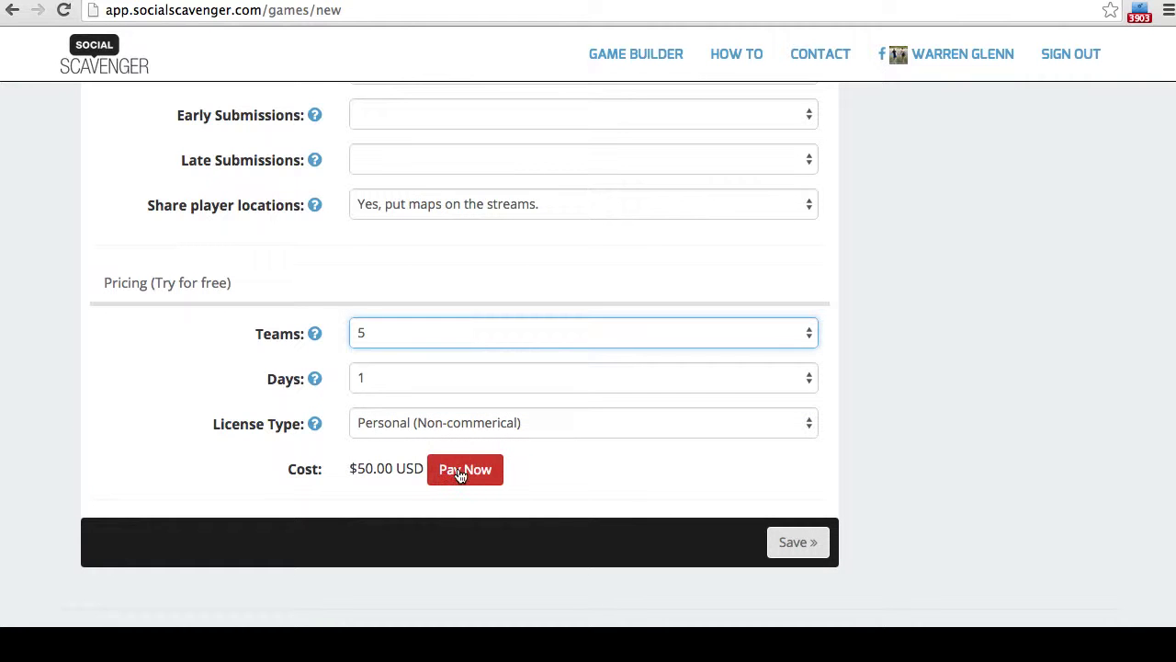
# - Switch to a Commercial licence with 10 teams and save the game
pyautogui.click(533, 425)
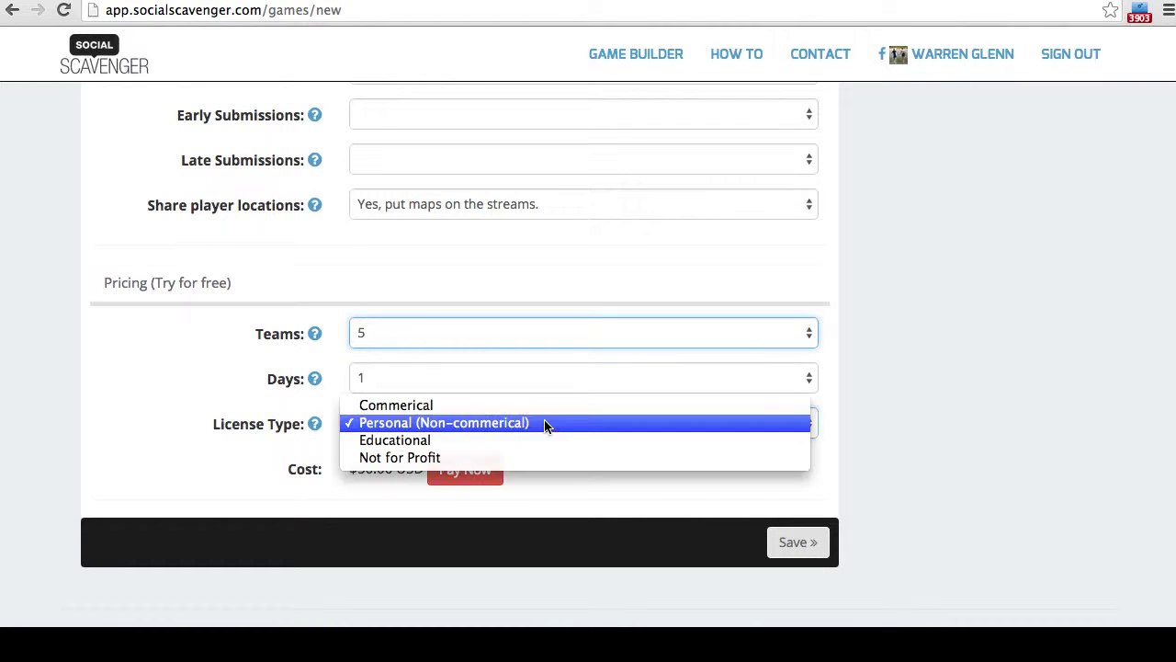
pyautogui.click(541, 405)
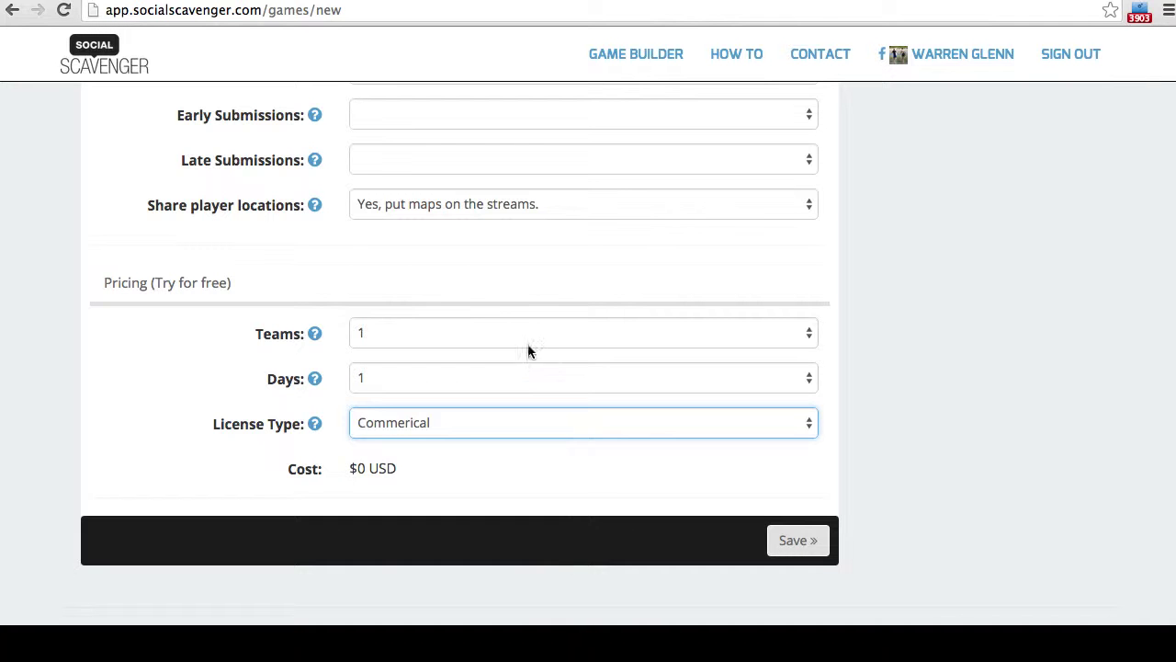
pyautogui.click(527, 338)
pyautogui.click(522, 423)
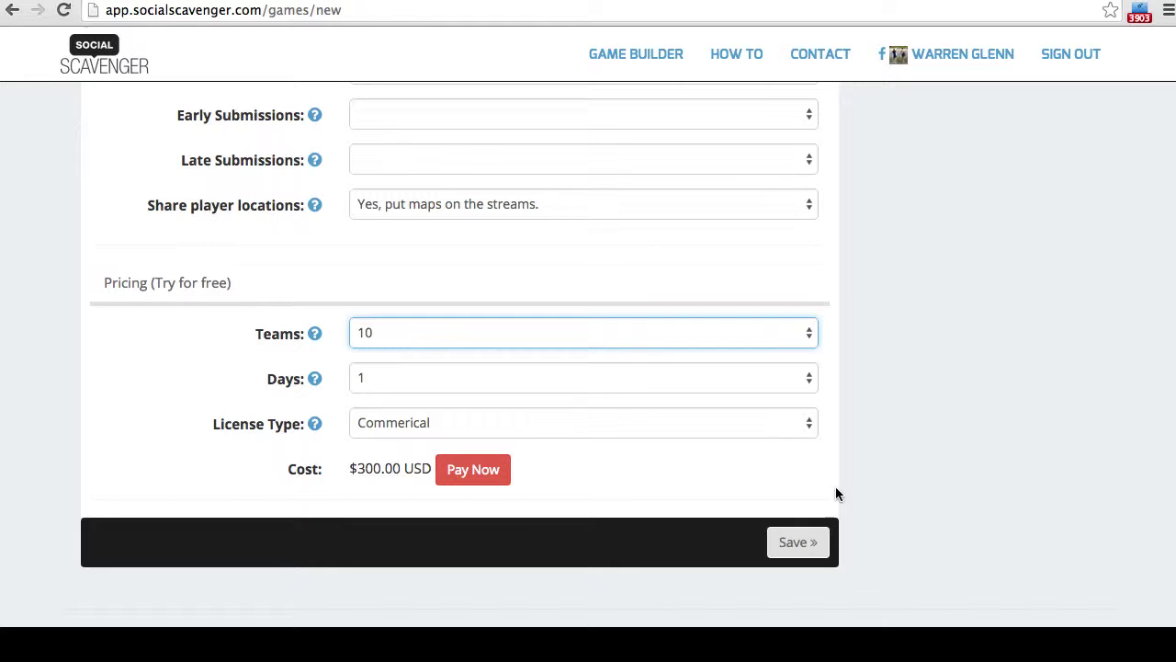
pyautogui.click(796, 544)
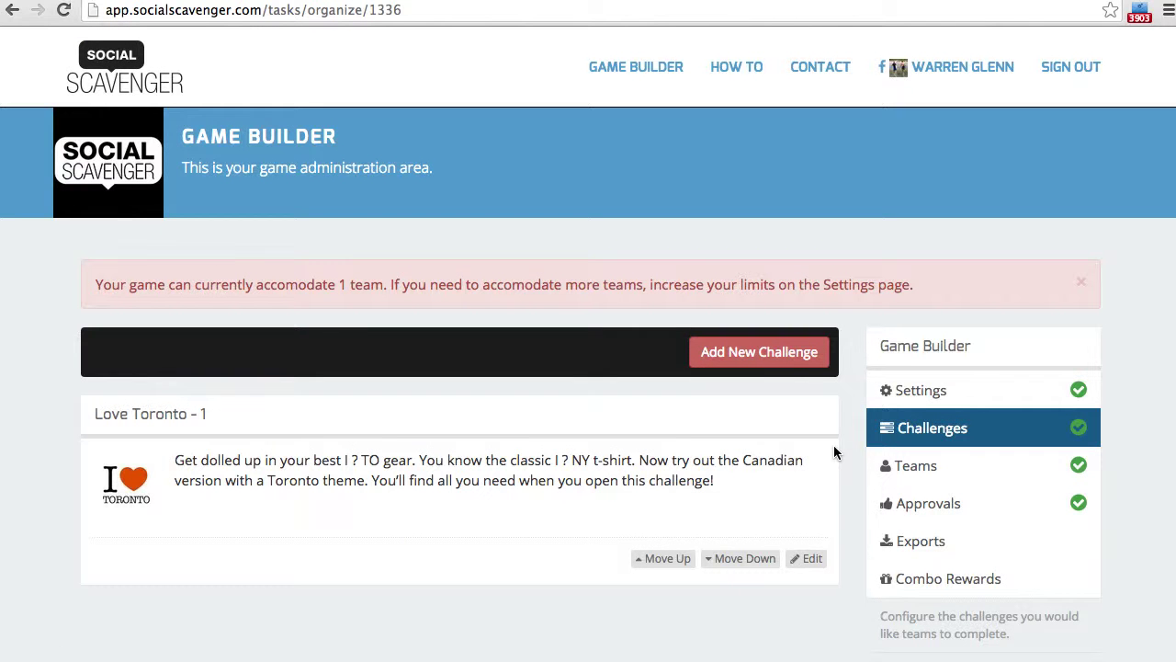
# - Add a new challenge titled 'Stairway to Inspiration'
pyautogui.scroll(-2, 848, 445)
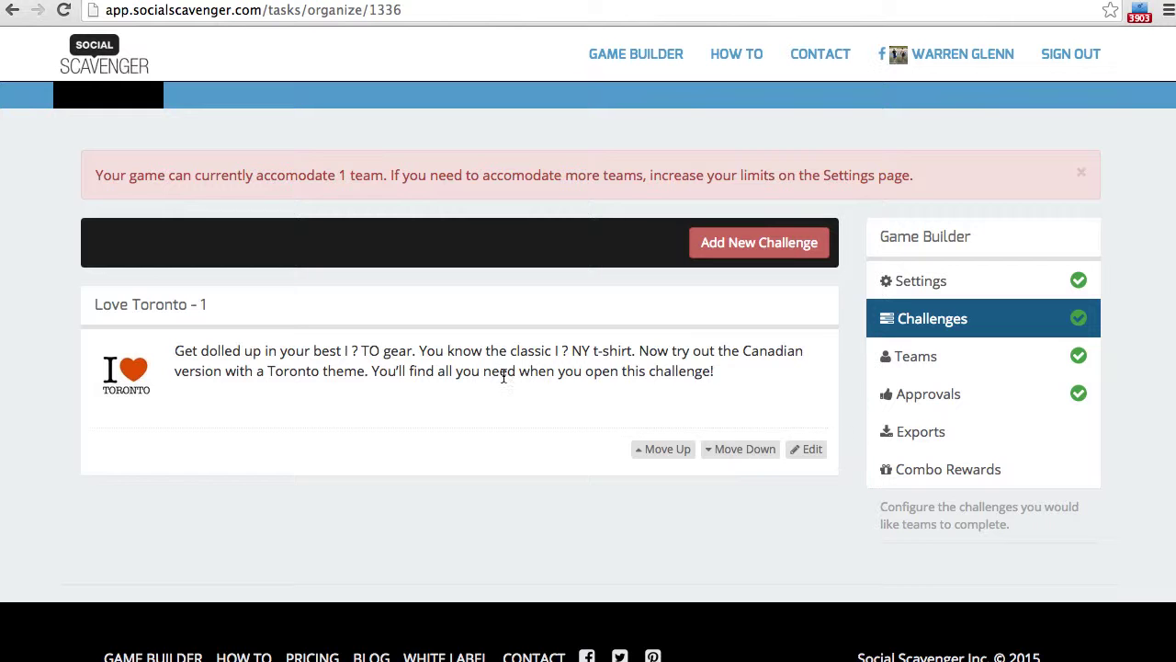
pyautogui.click(808, 449)
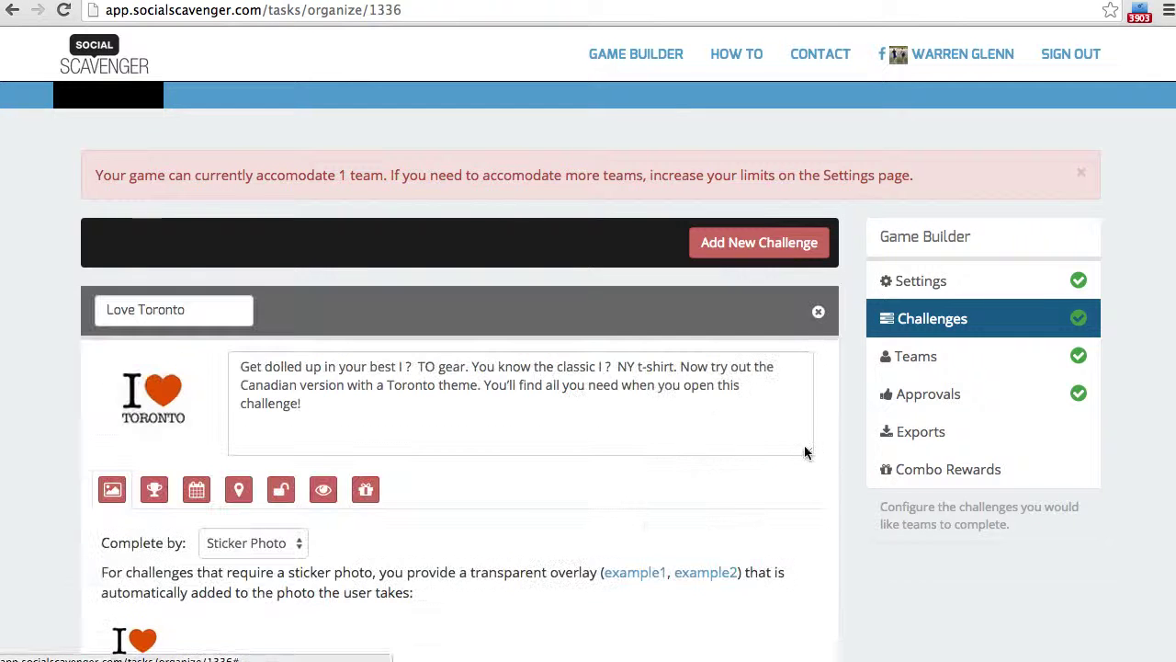
pyautogui.click(818, 313)
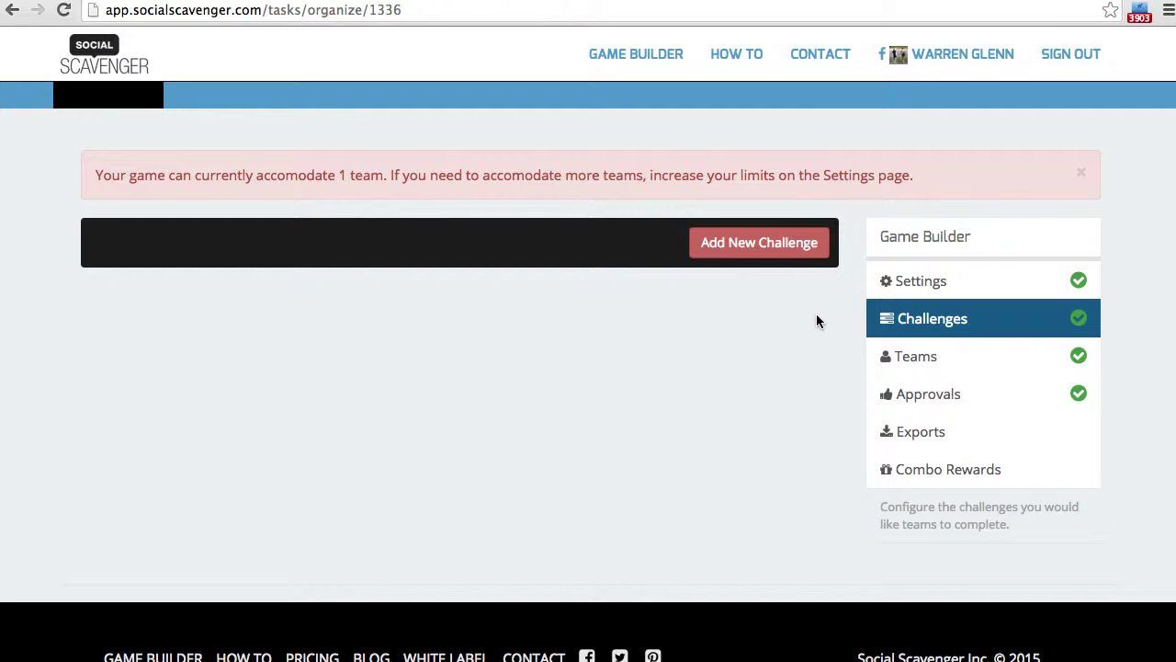
pyautogui.click(753, 242)
pyautogui.doubleClick(160, 309)
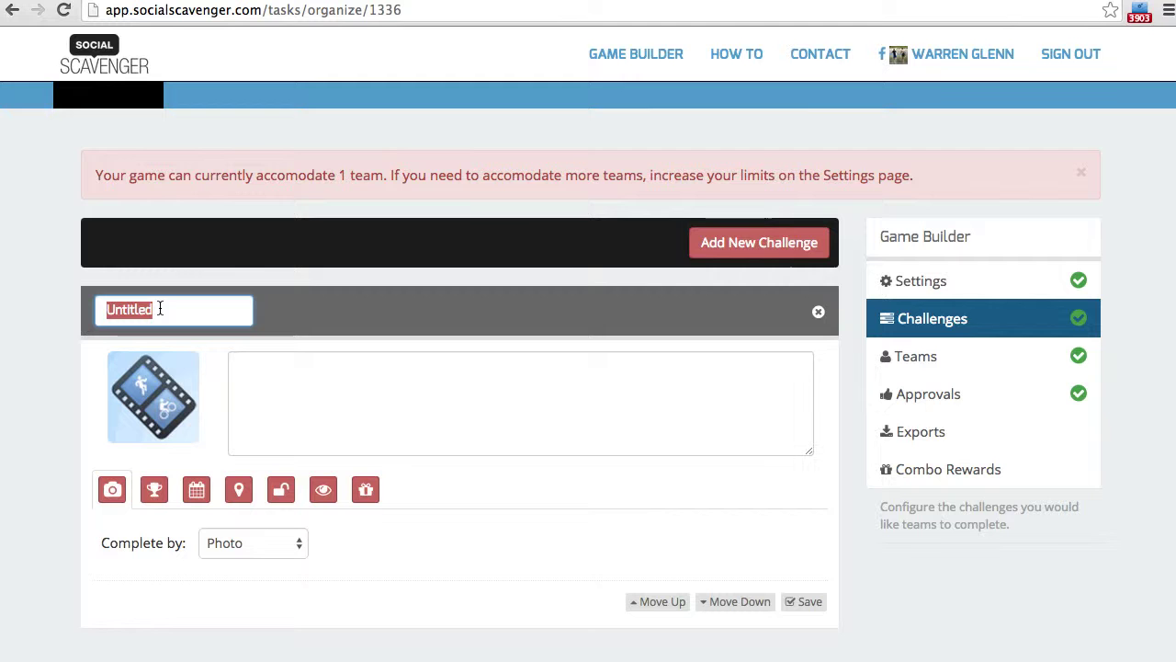
pyautogui.write('Sta')
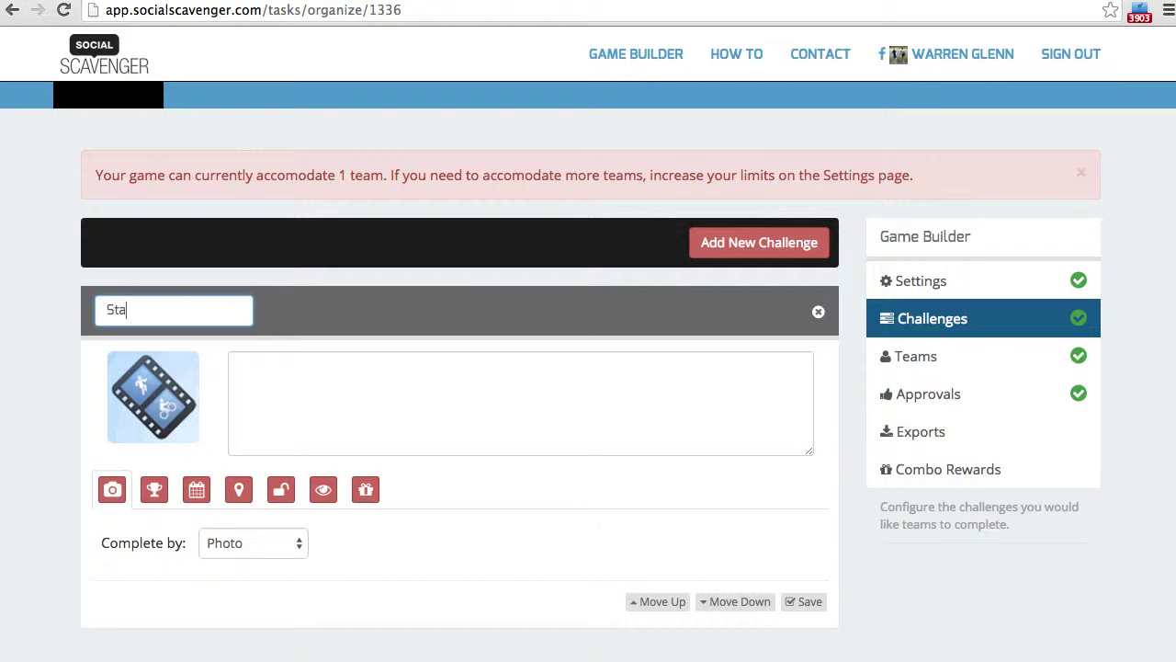
pyautogui.write('irway to Inspiration')
pyautogui.press('Return')
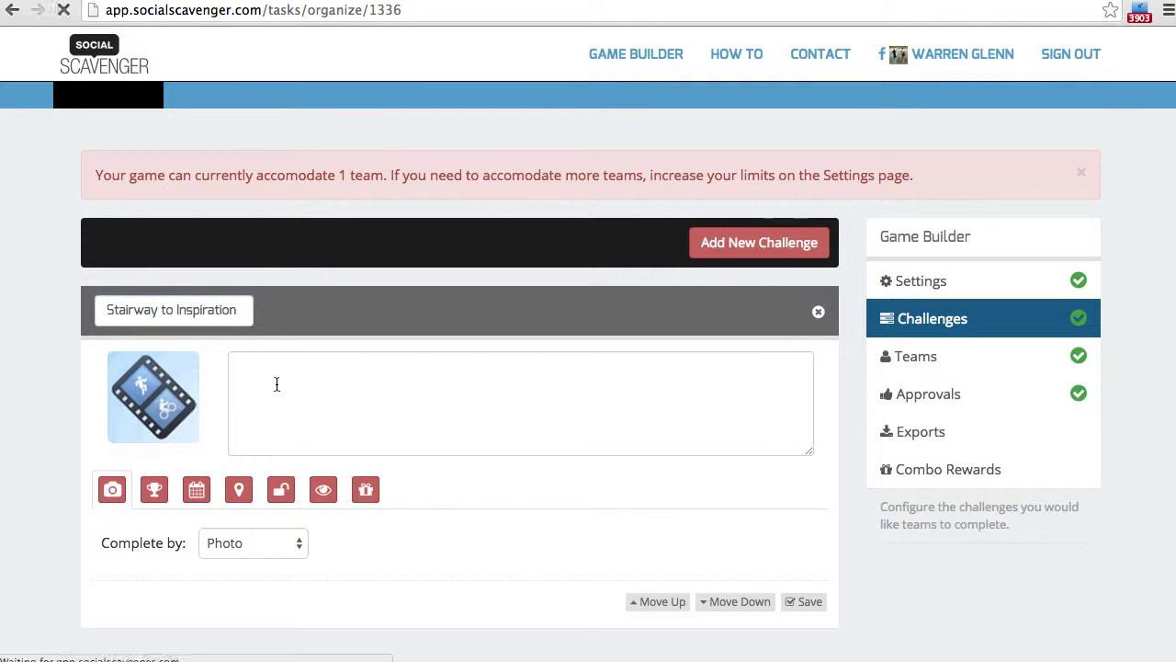
# - Write the description 'For all you Rocky fans - climb a set of stairs quickly (running)...'
pyautogui.click(276, 384)
pyautogui.write('For all you roc')
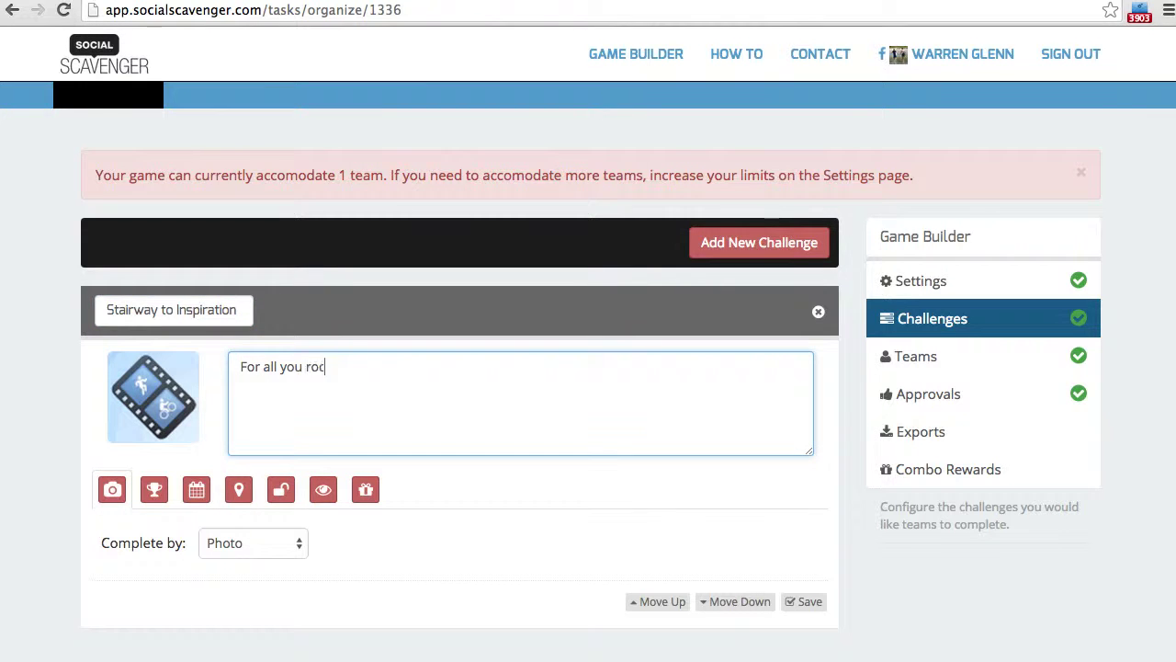
pyautogui.press('BackSpace')
pyautogui.press('BackSpace')
pyautogui.press('BackSpace')
pyautogui.write('Rocky fans - climb a set of stai')
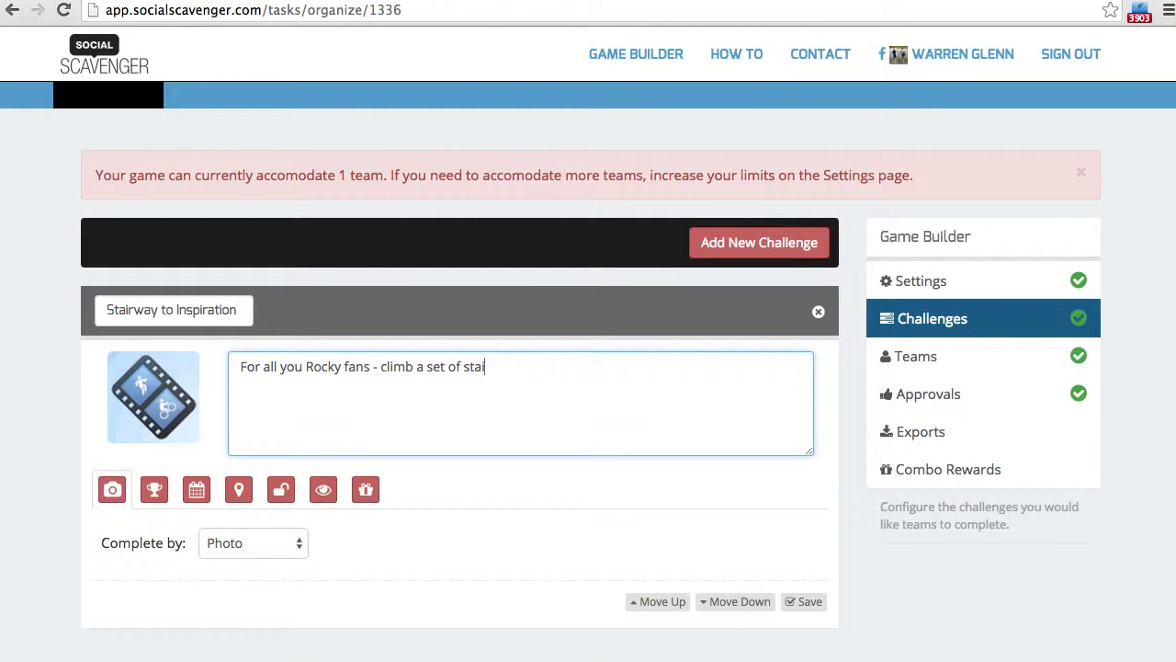
pyautogui.write('rs quickly (')
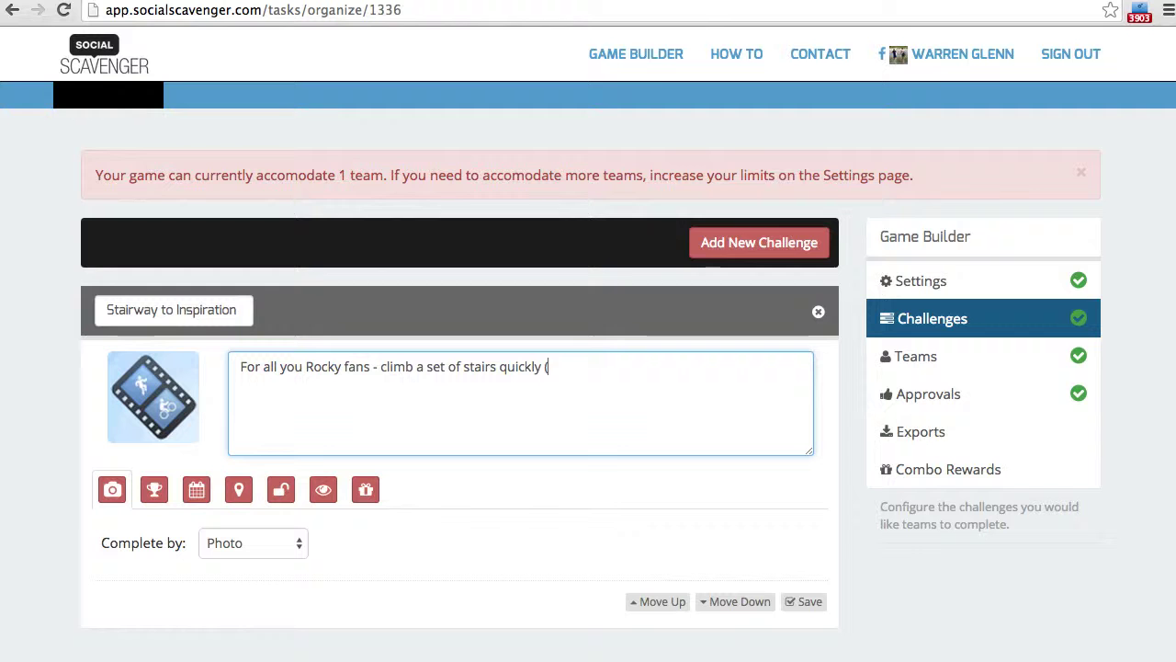
pyautogui.write('running) and ')
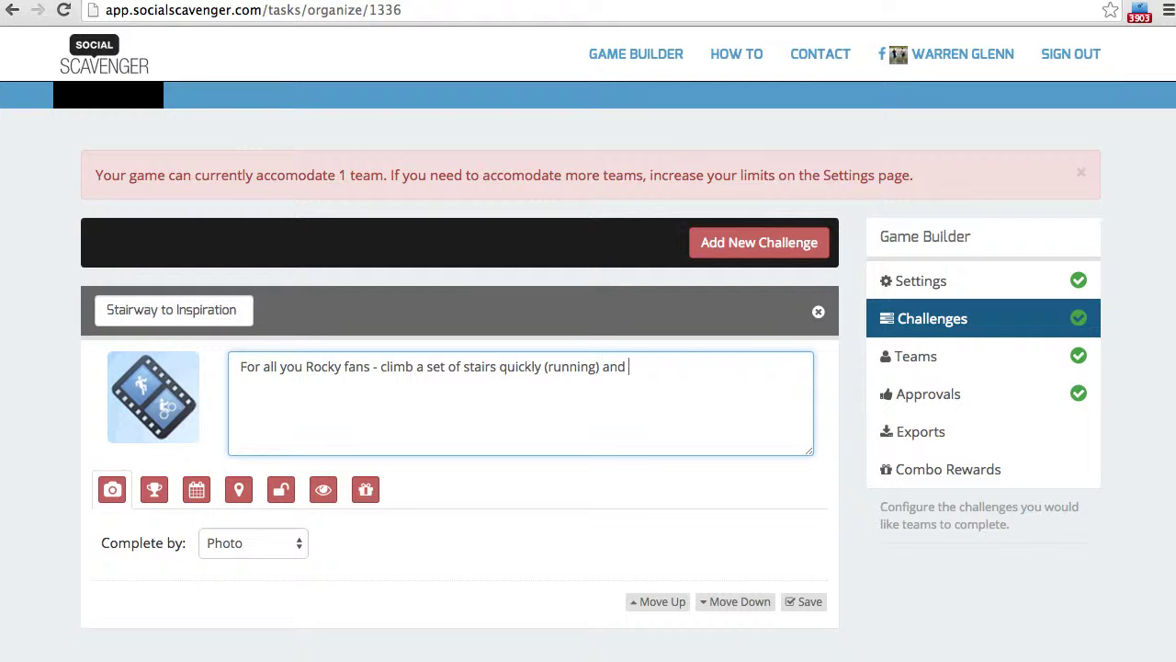
pyautogui.write('celebrate at the top.  Catch it all ')
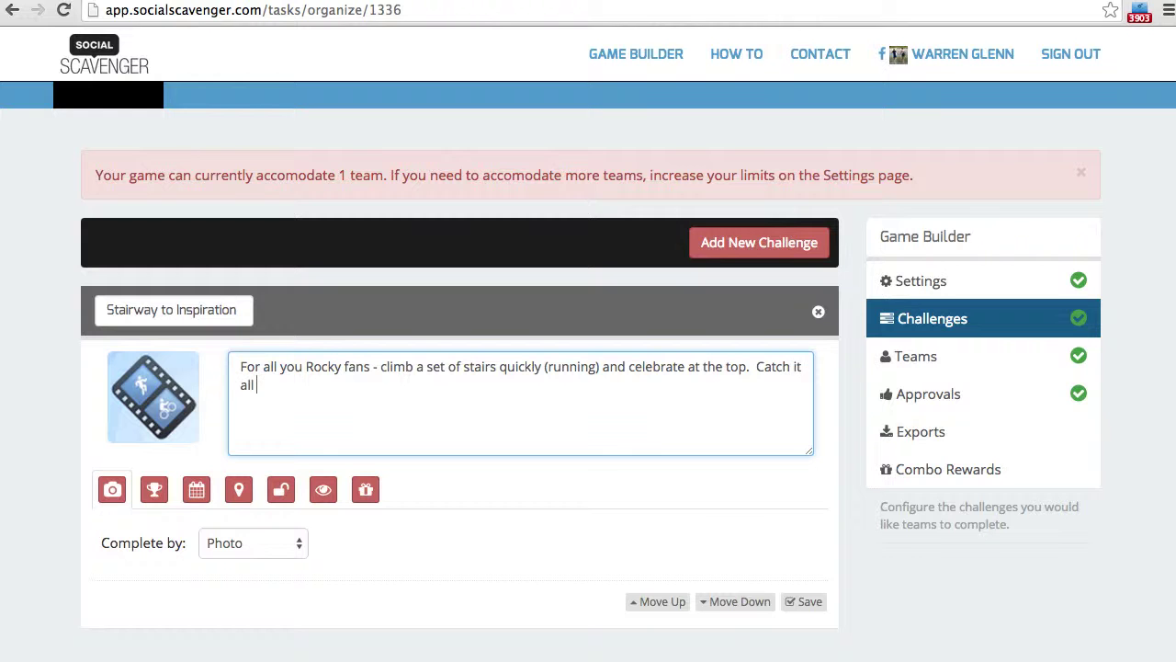
pyautogui.write('on video to earn your points!')
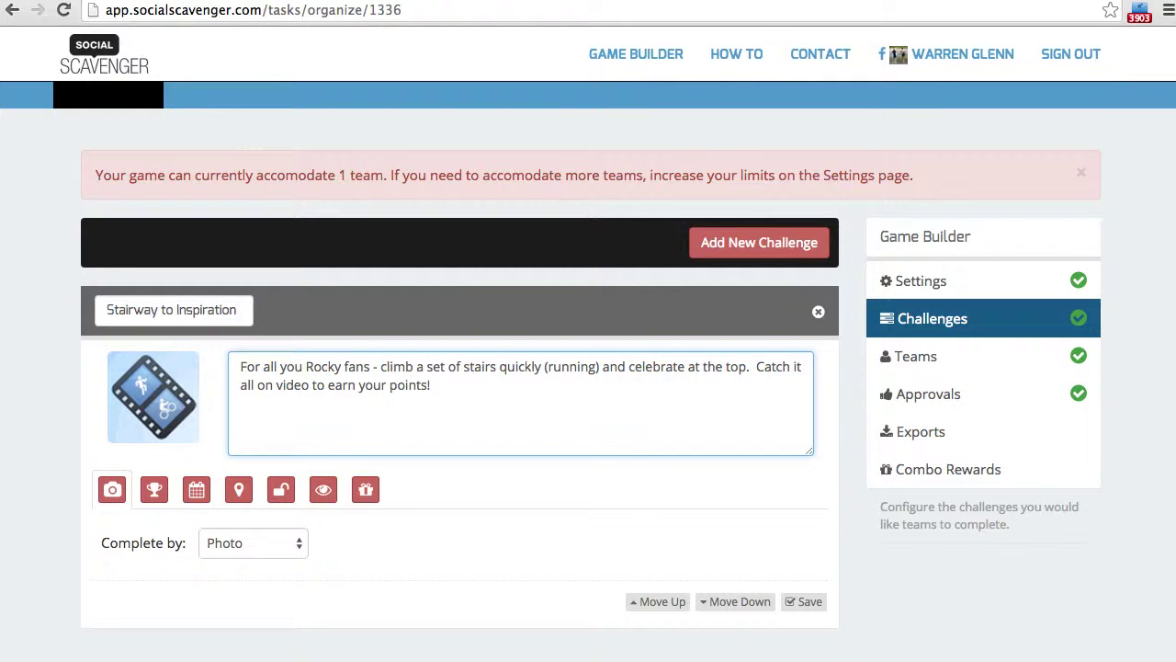
# - Make the challenge completed by Video
pyautogui.click(248, 544)
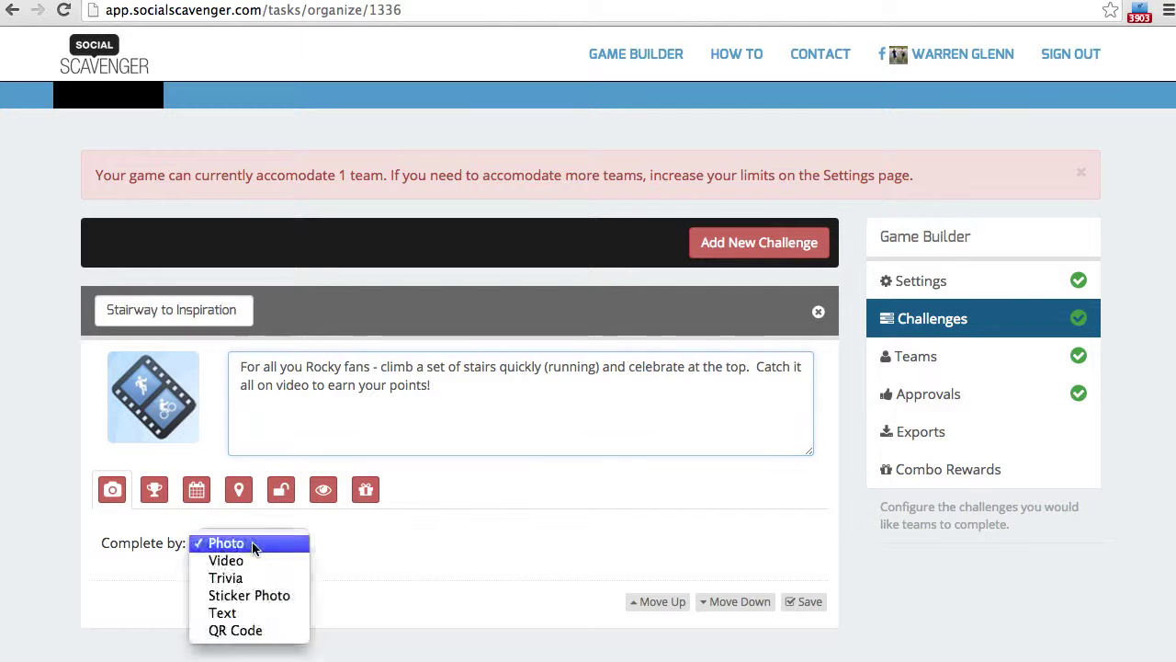
pyautogui.click(252, 541)
pyautogui.click(252, 543)
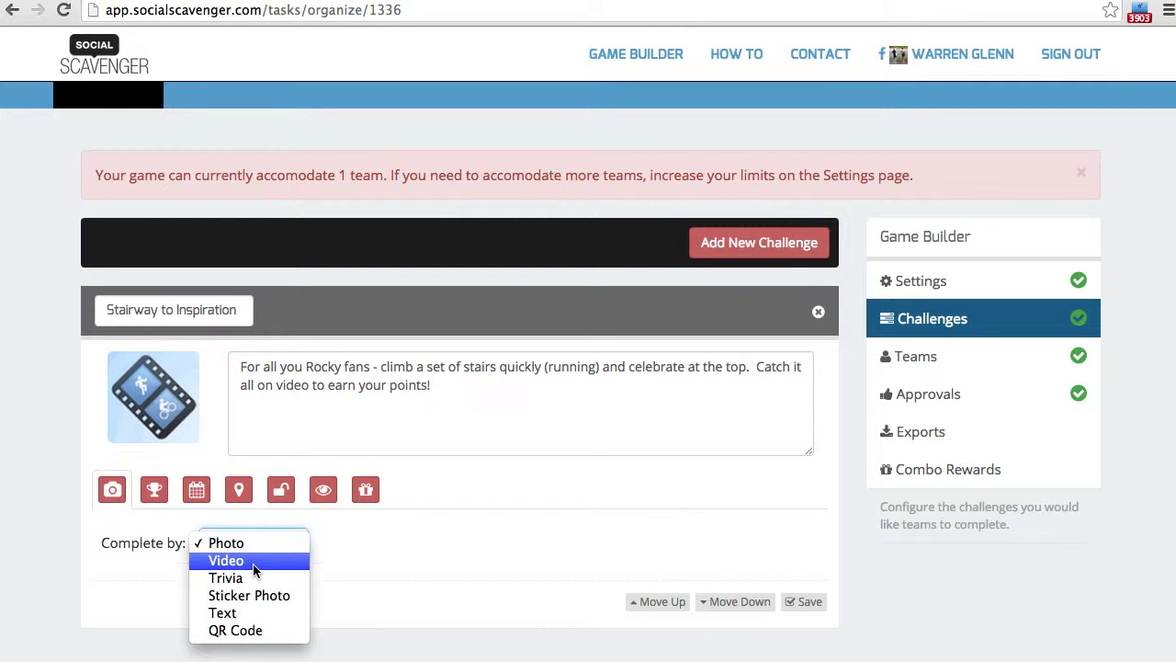
pyautogui.click(253, 562)
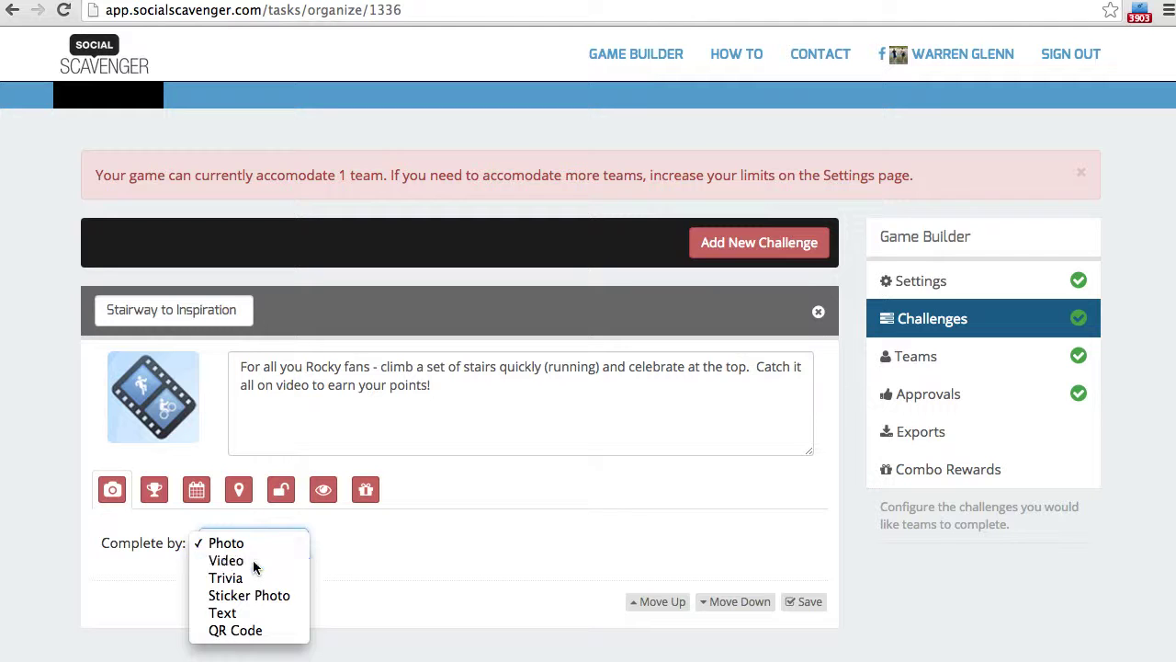
# - Award 40 default points and have submissions shown in streams
pyautogui.click(156, 497)
pyautogui.click(228, 544)
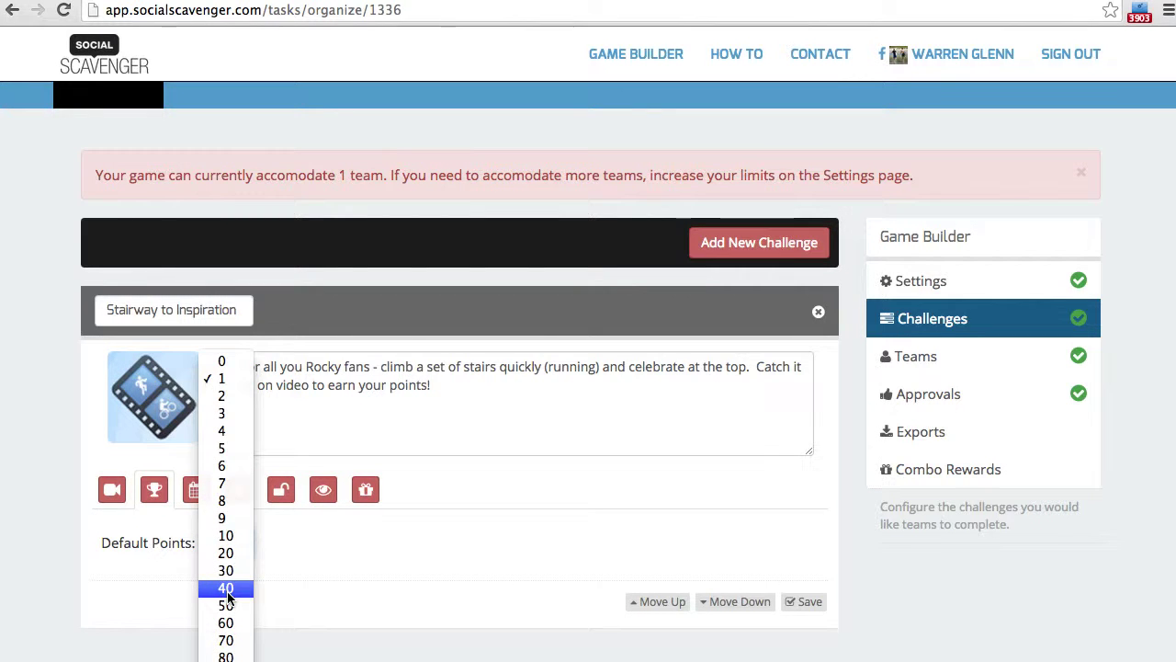
pyautogui.click(227, 590)
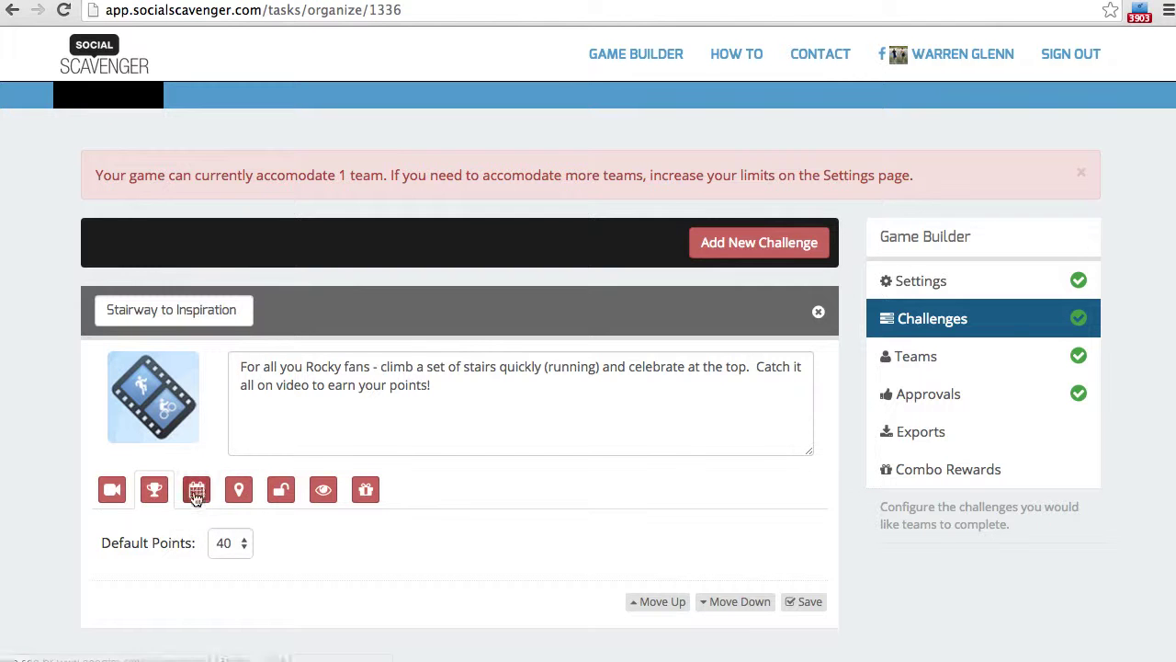
pyautogui.click(236, 490)
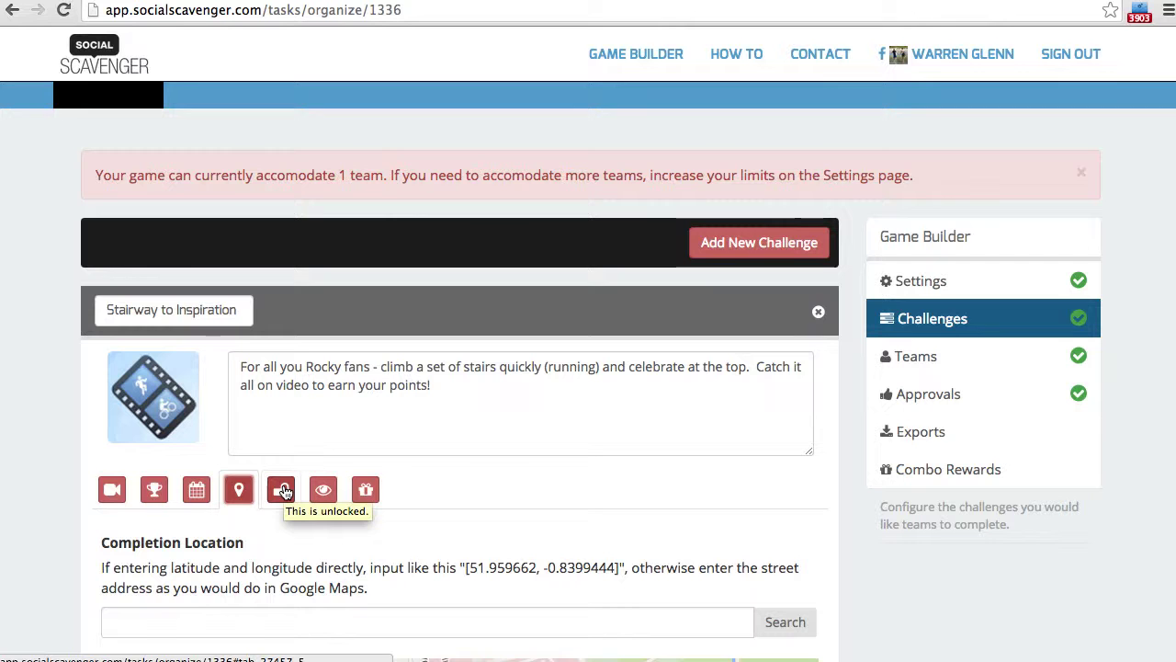
pyautogui.click(284, 492)
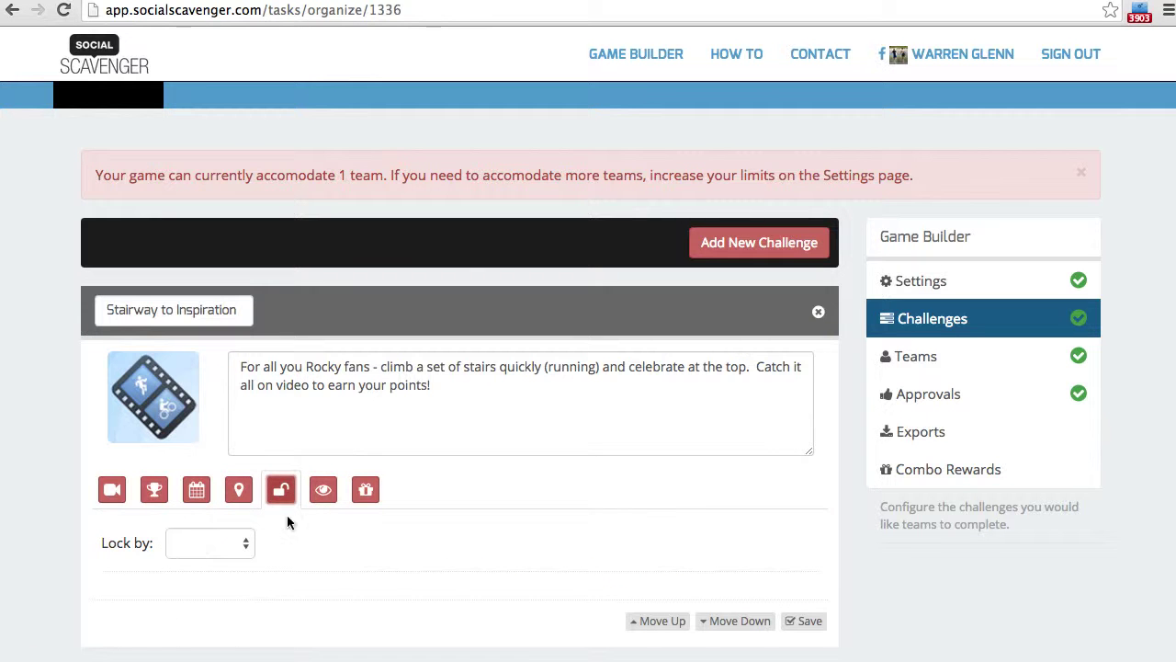
pyautogui.click(322, 491)
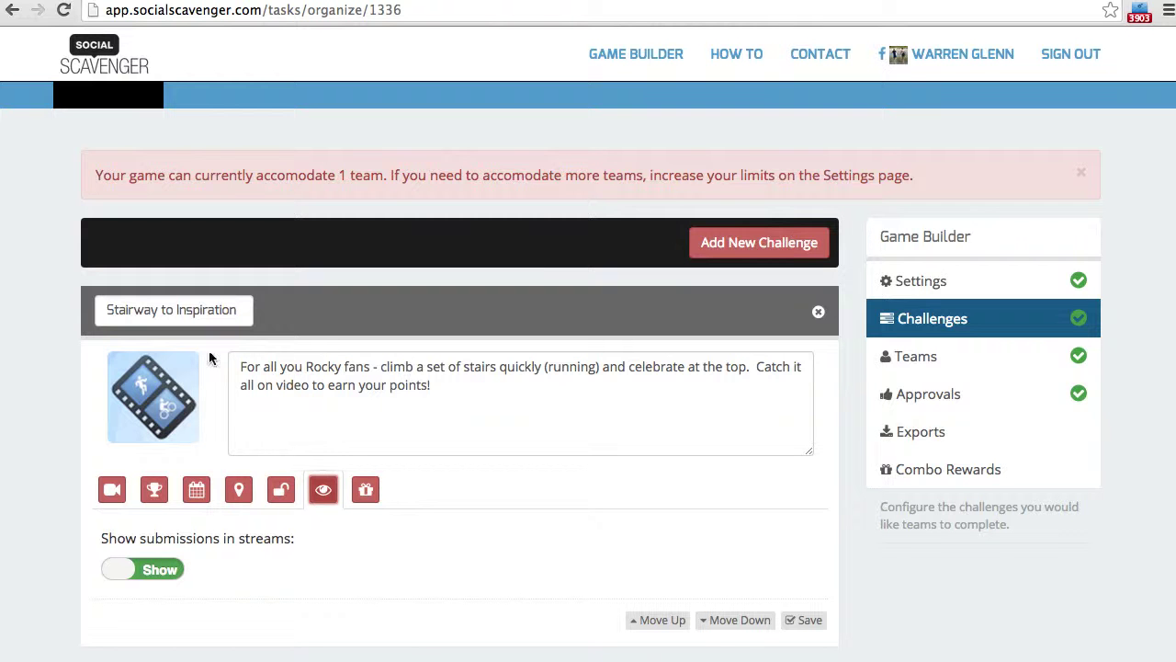
pyautogui.click(309, 384)
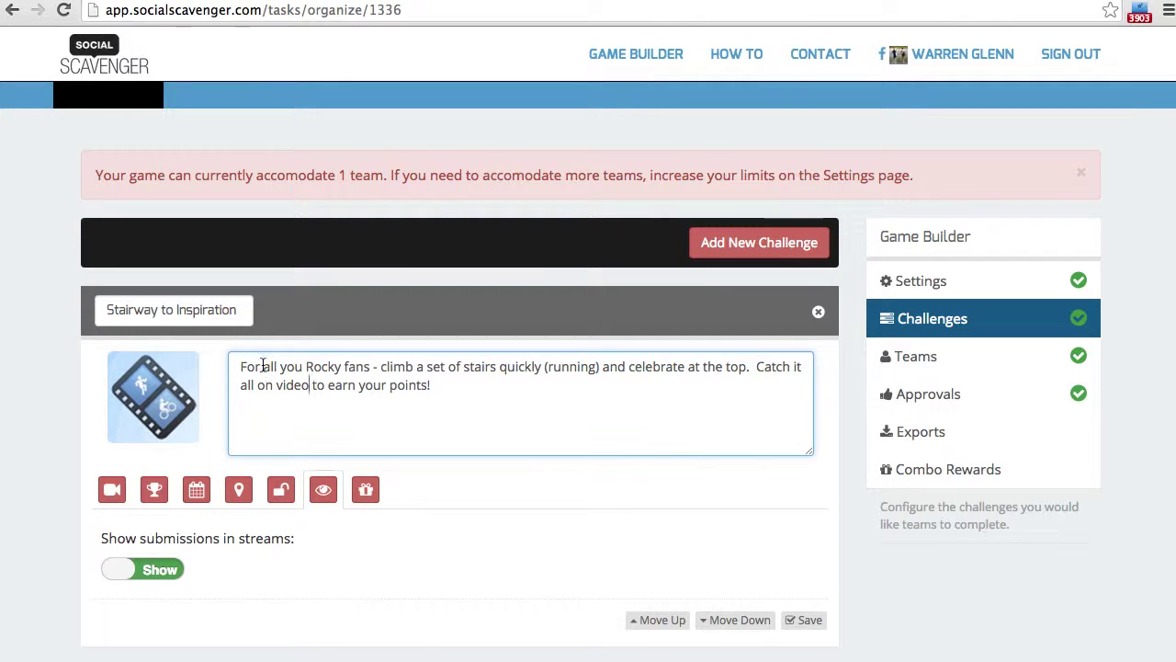
# - Upload Stairs.png as the challenge picture and save Stairway to Inspiration
pyautogui.click(136, 377)
pyautogui.click(149, 369)
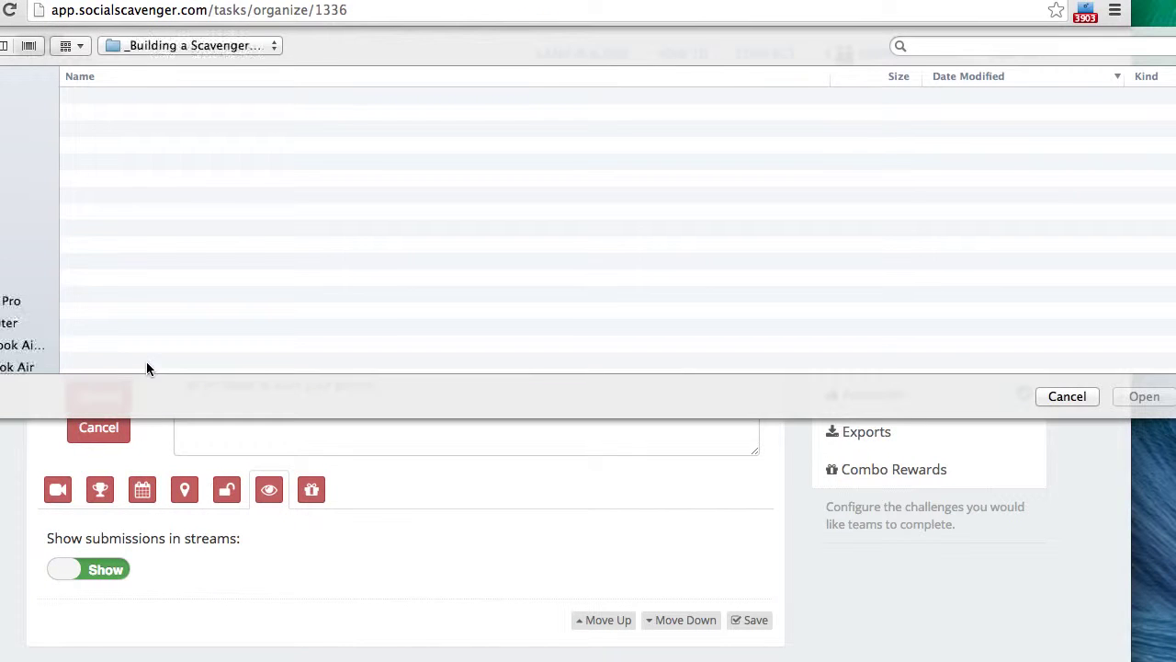
pyautogui.doubleClick(123, 105)
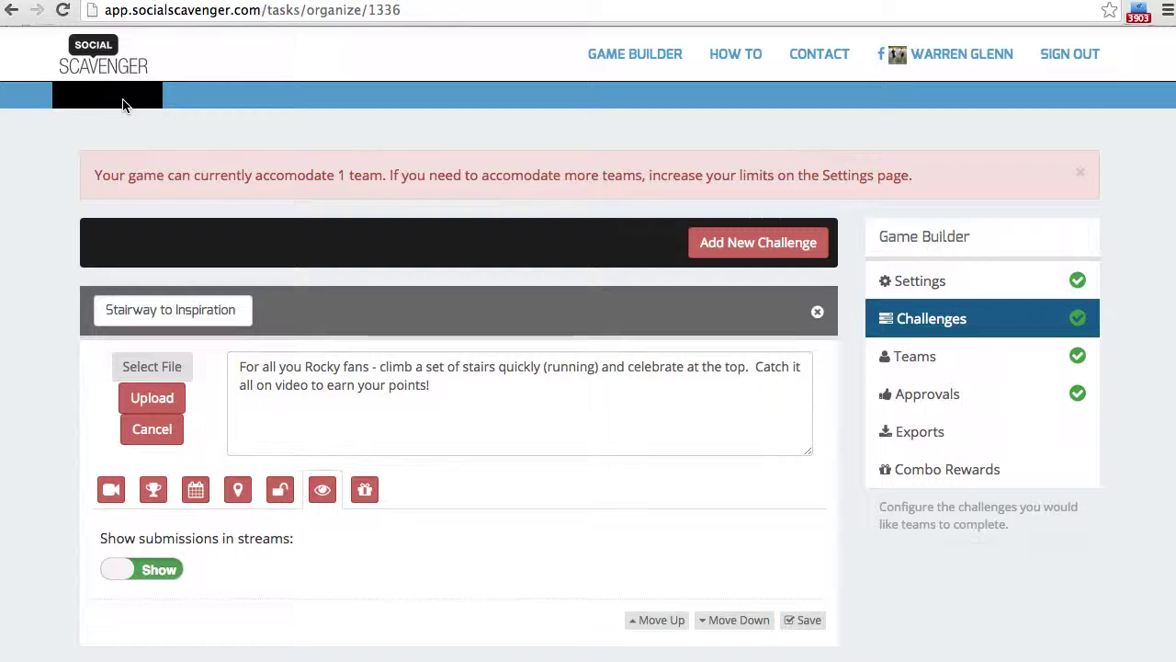
pyautogui.click(150, 412)
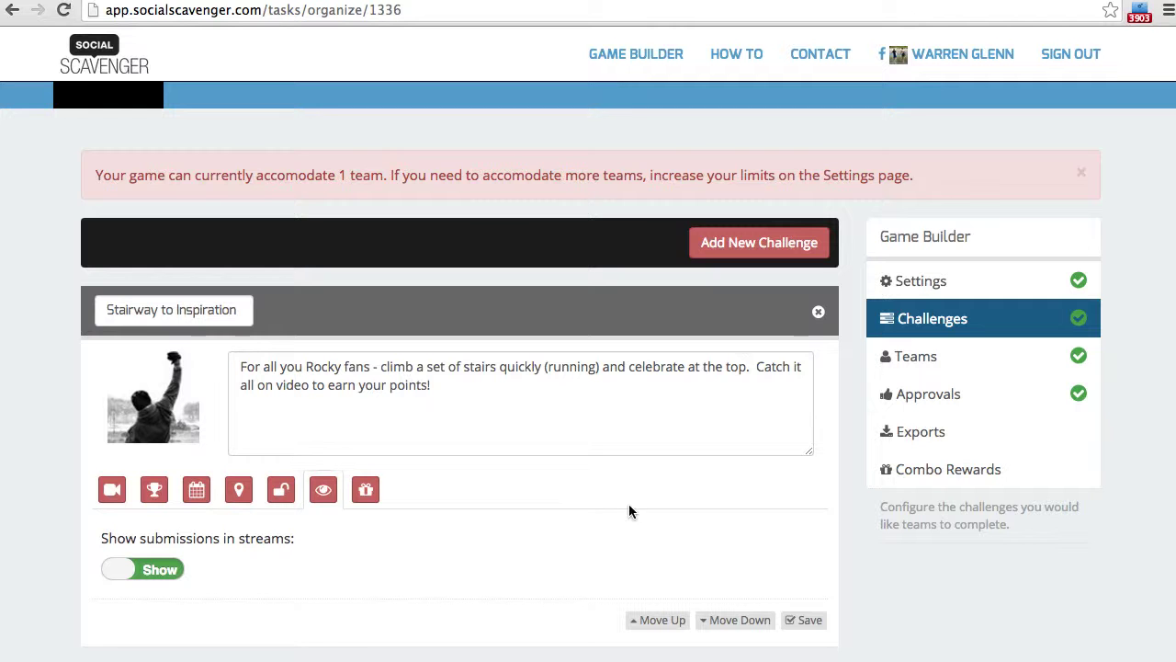
pyautogui.click(809, 620)
# - Add a challenge titled 'Rocky Where?' asking 'Where was Rocky from?'
pyautogui.click(754, 242)
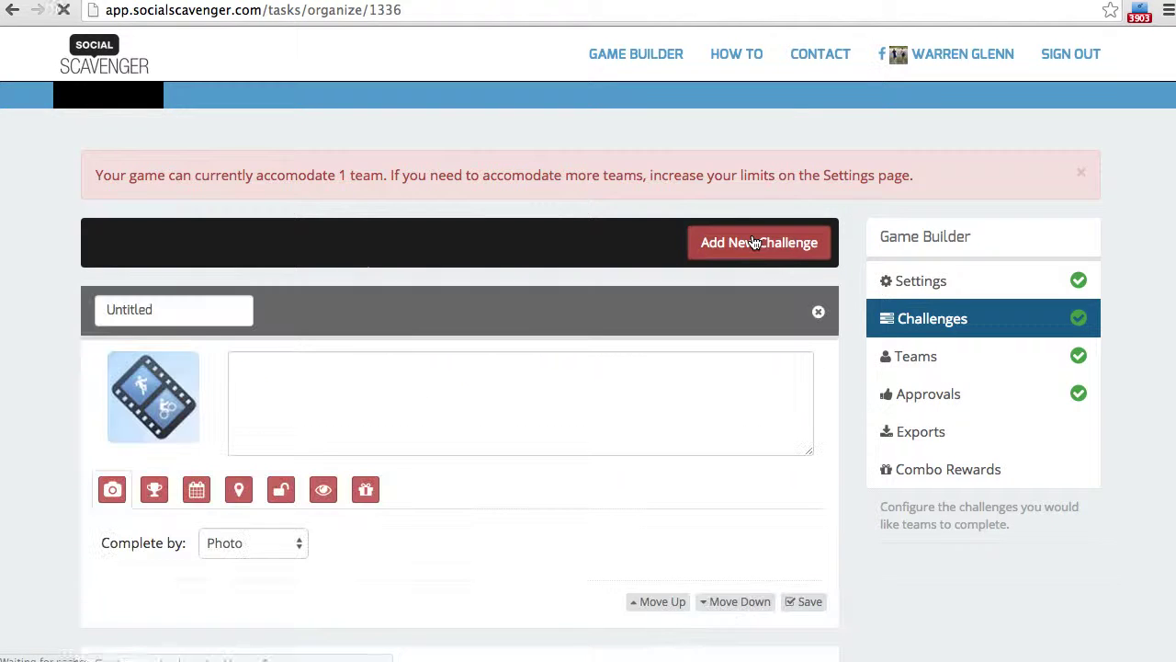
pyautogui.click(217, 304)
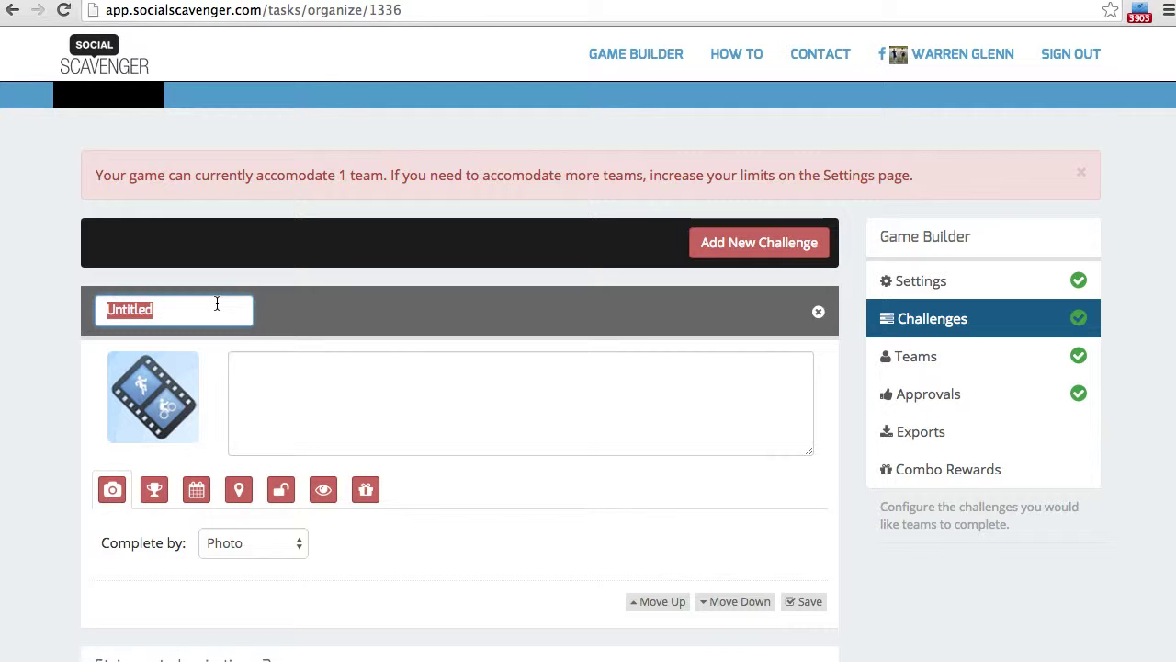
pyautogui.write('Rocky Wh')
pyautogui.press('BackSpace')
pyautogui.write('here?')
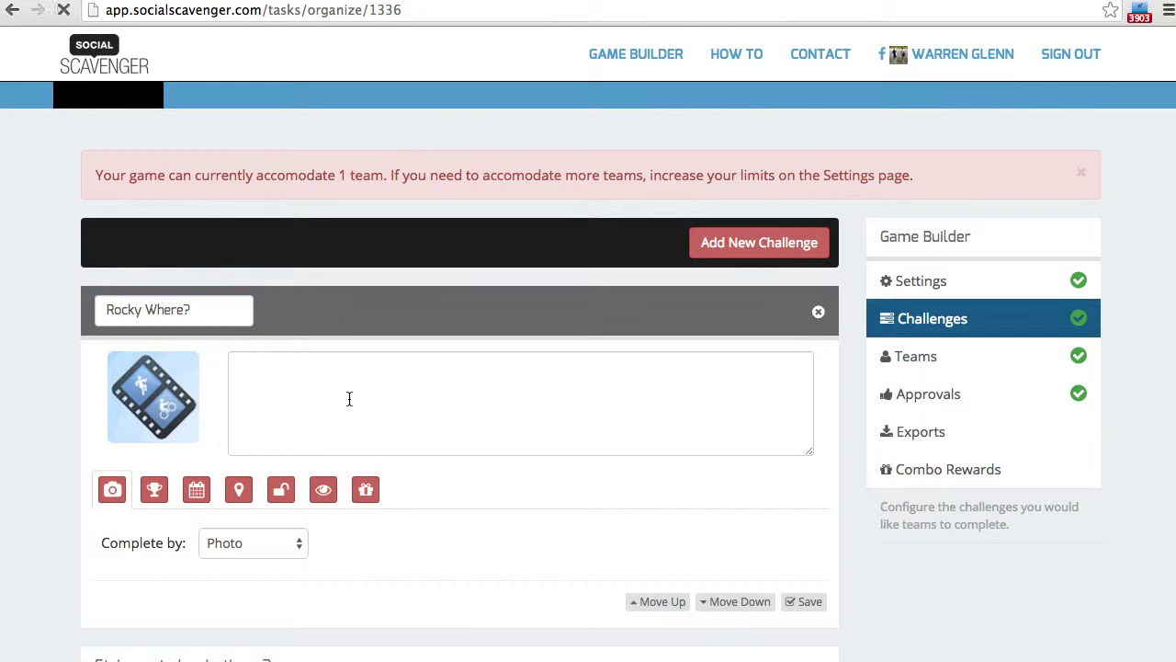
pyautogui.click(368, 386)
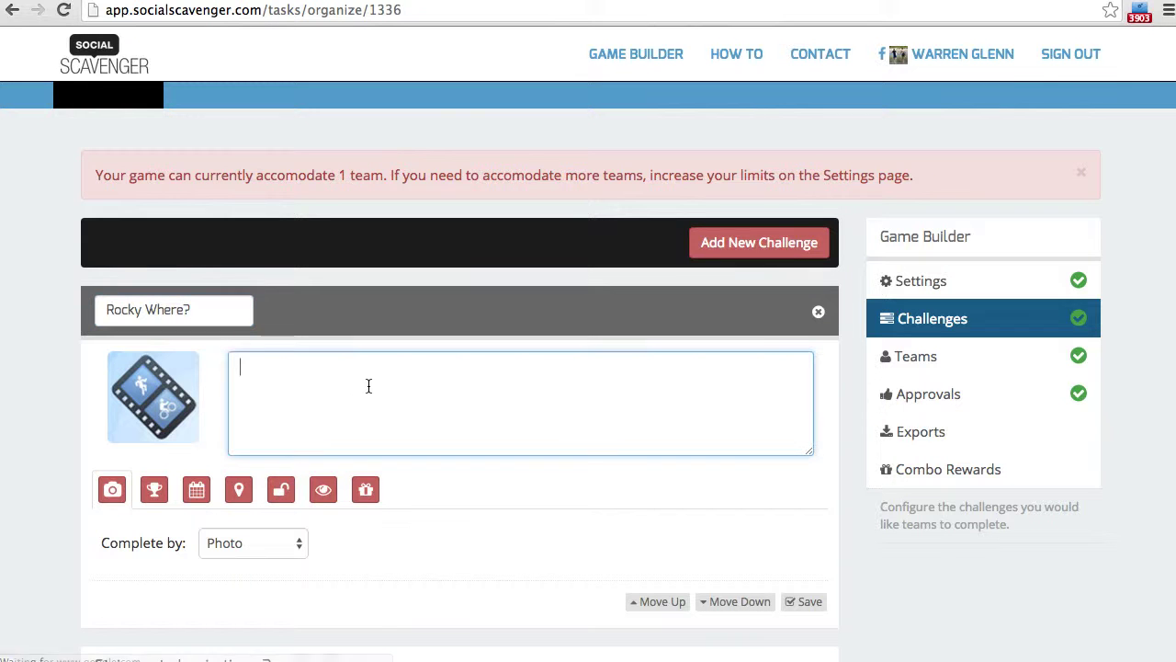
pyautogui.write('H')
pyautogui.press('BackSpace')
pyautogui.write('Where was R')
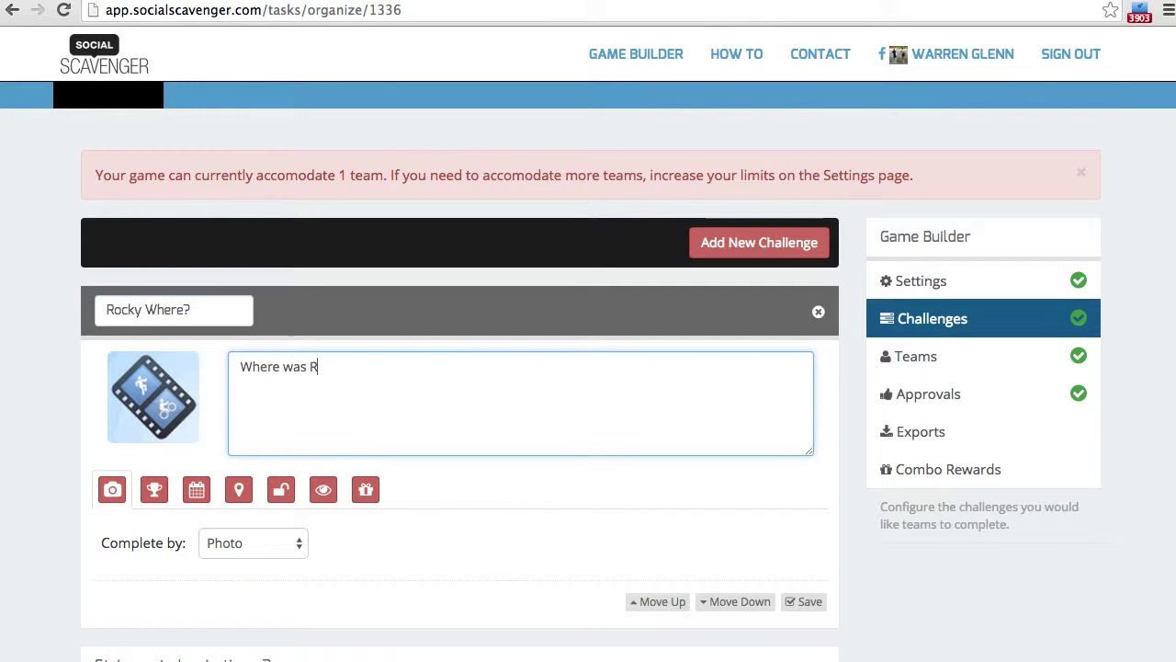
pyautogui.write('ocky from?')
# - Make it a Trivia challenge accepting Philadelphia, Philly and Philladelphia
pyautogui.click(255, 543)
pyautogui.click(257, 553)
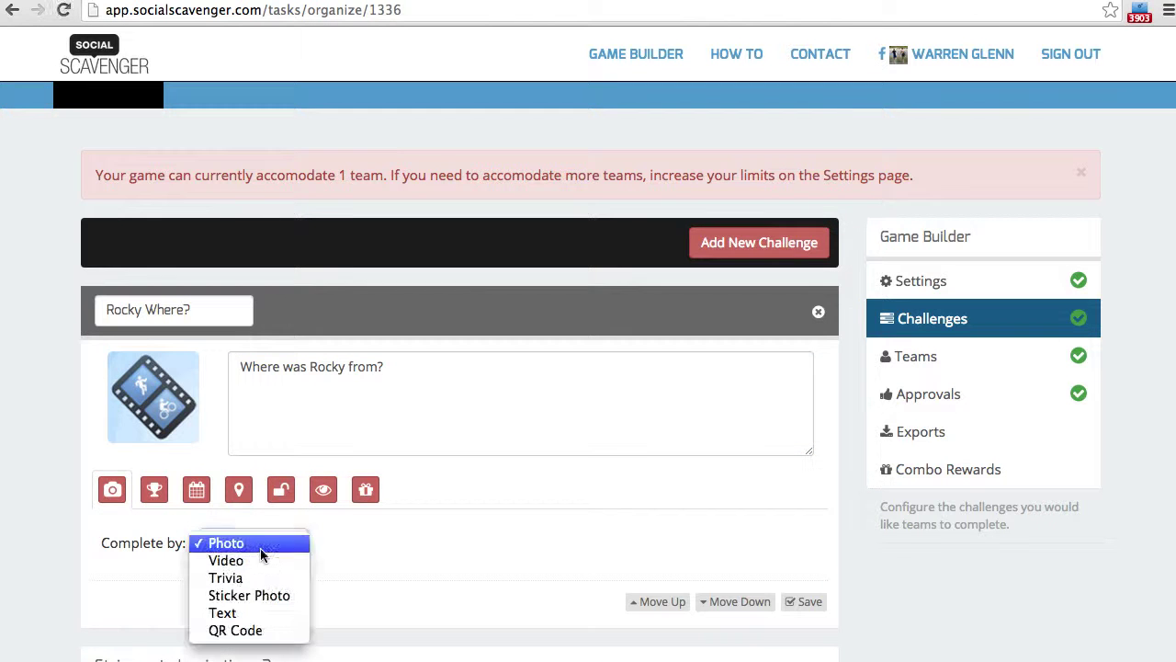
pyautogui.click(260, 577)
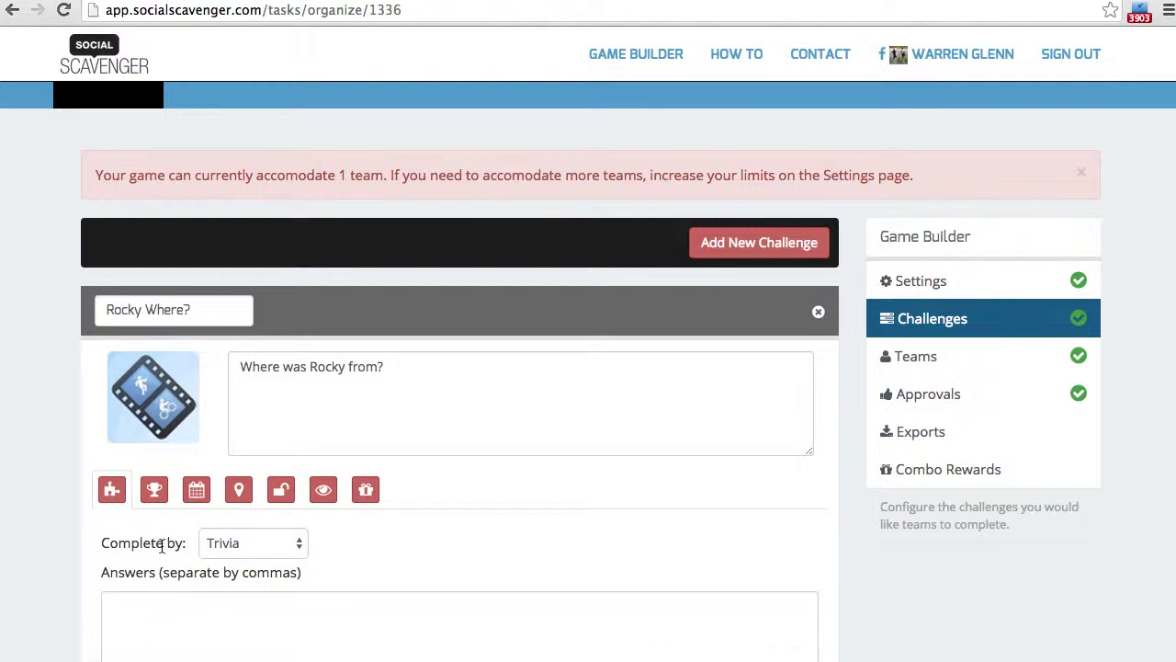
pyautogui.scroll(-2, 161, 546)
pyautogui.click(189, 515)
pyautogui.write('P')
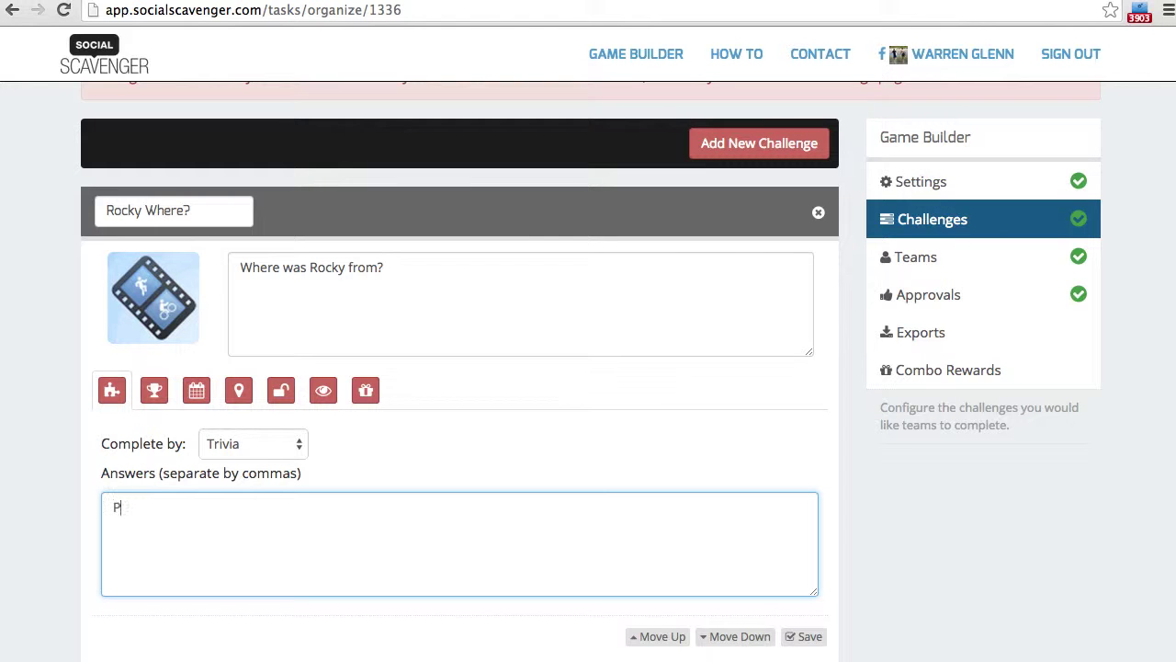
pyautogui.write('hiladelphia,Philly')
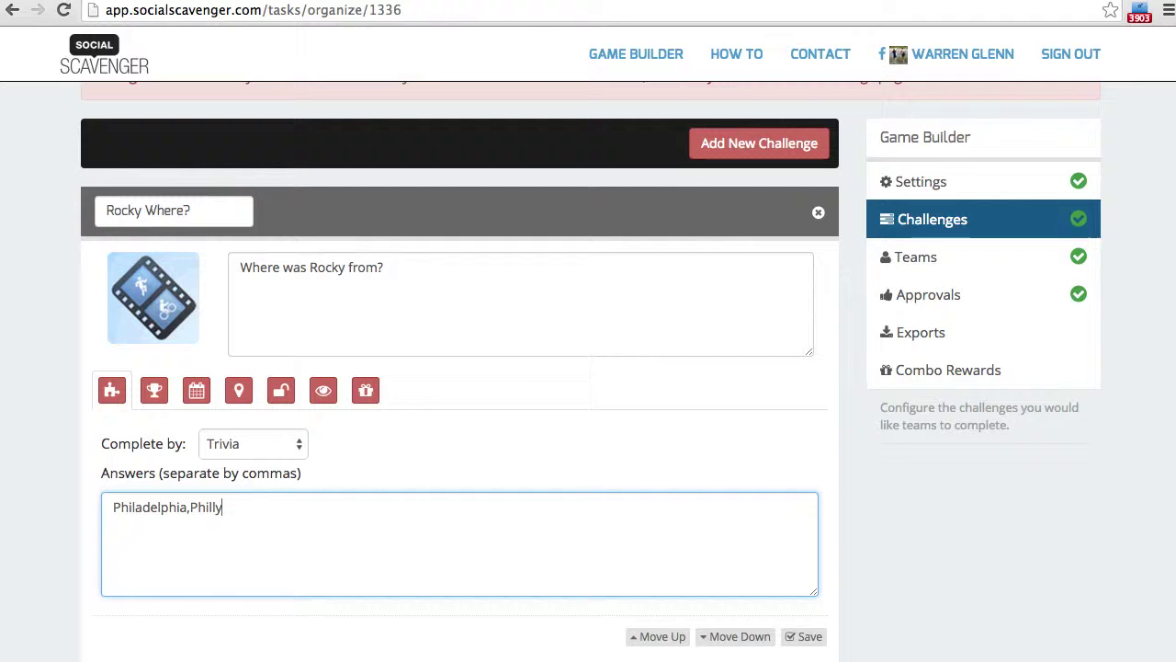
pyautogui.write(',Philladelphia')
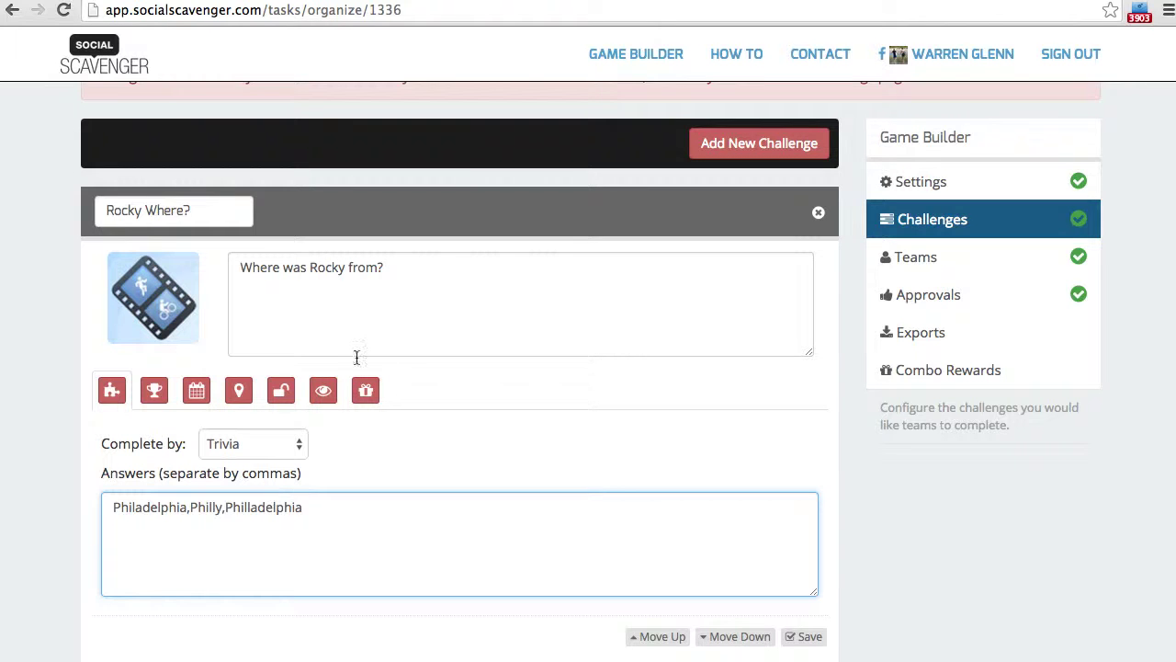
# - Give Rocky Where? 5 default points, save it, and move Stairway to Inspiration first
pyautogui.click(147, 386)
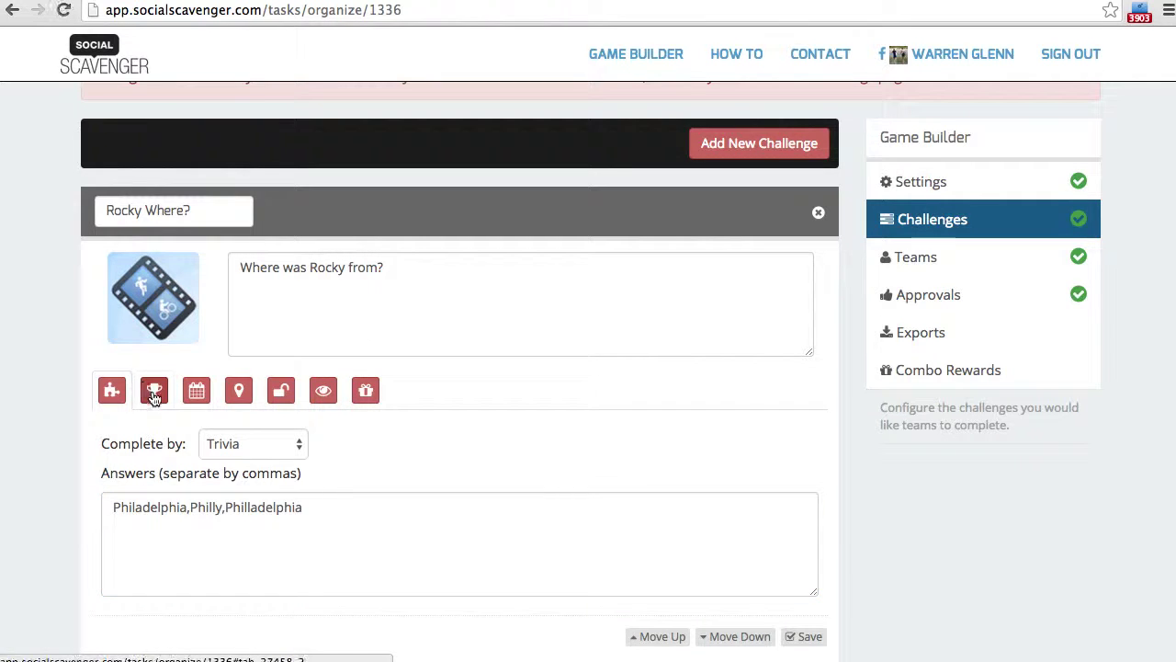
pyautogui.click(226, 444)
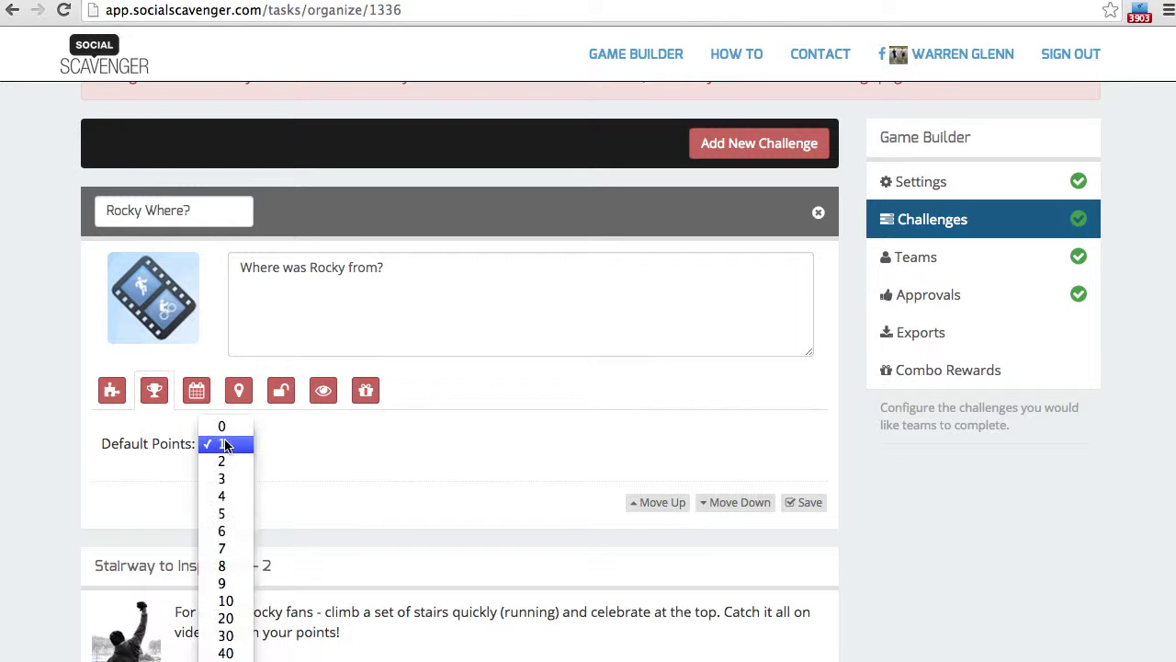
pyautogui.click(228, 512)
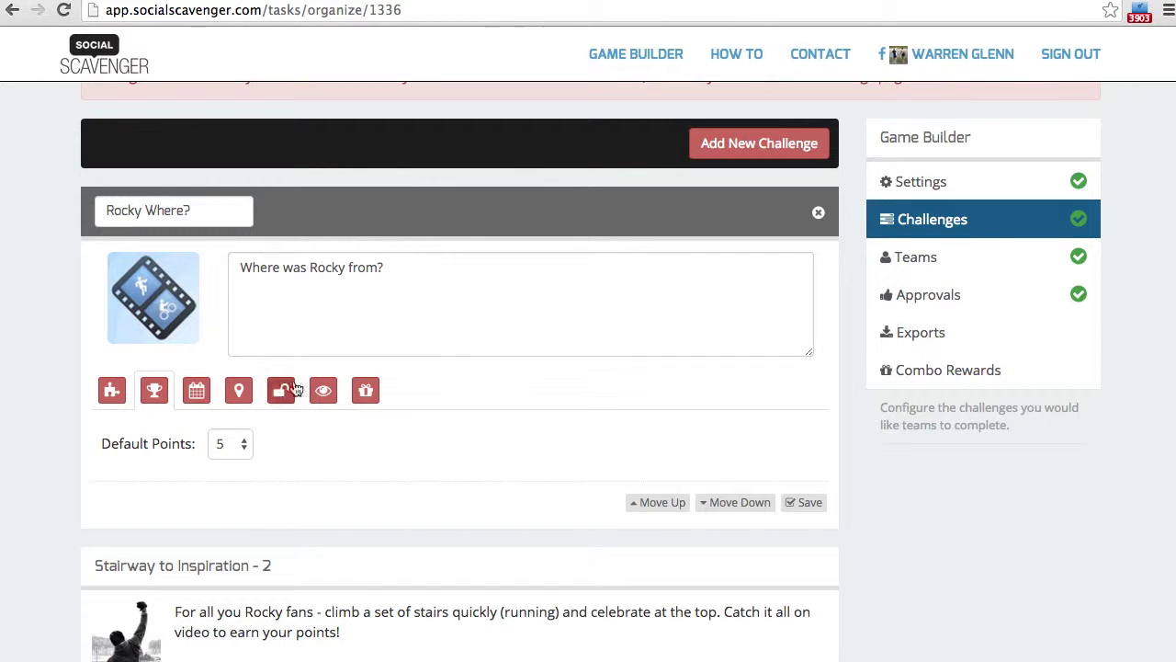
pyautogui.click(804, 503)
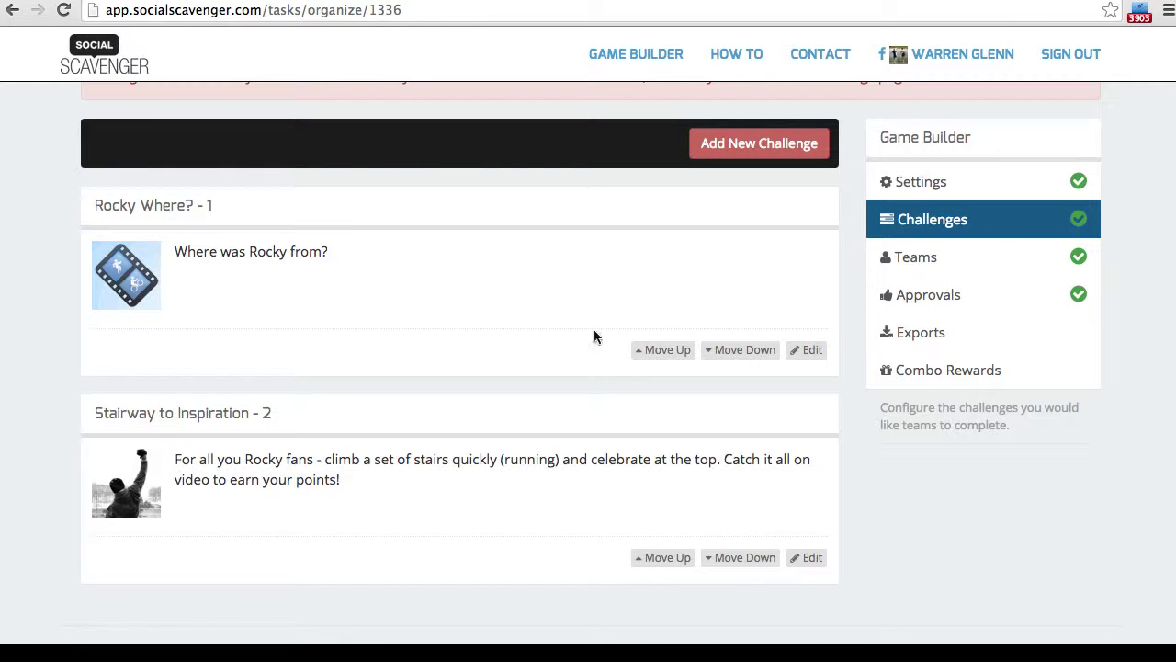
pyautogui.click(664, 558)
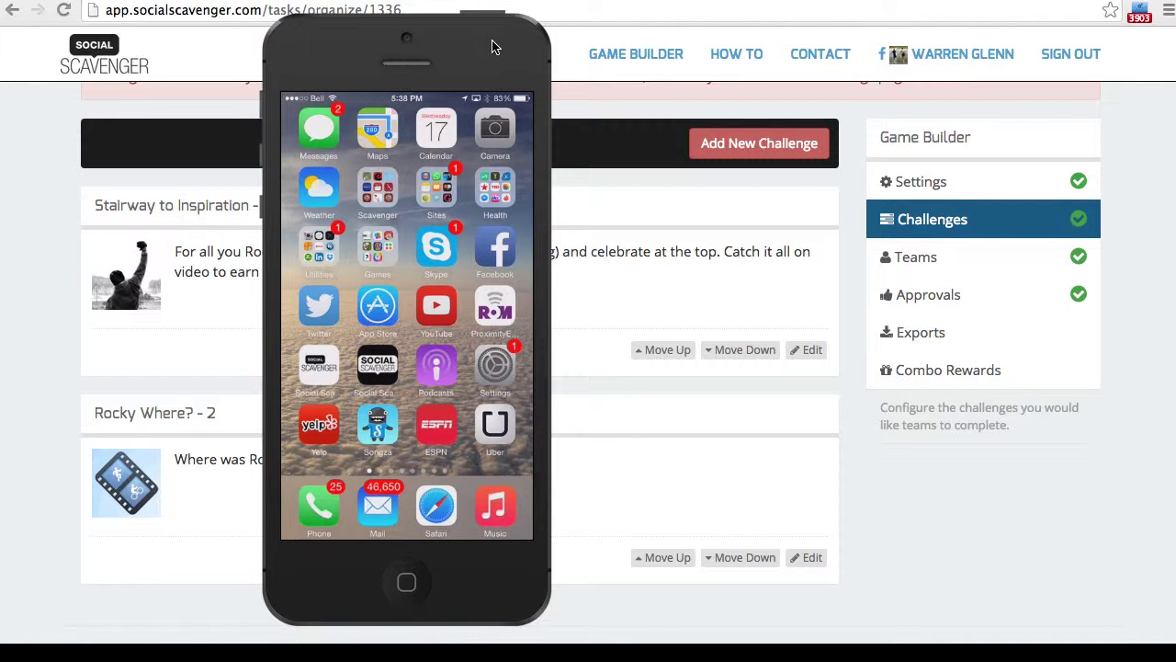
# - Launch the Social Scavenger app on the phone simulator
pyautogui.click(378, 372)
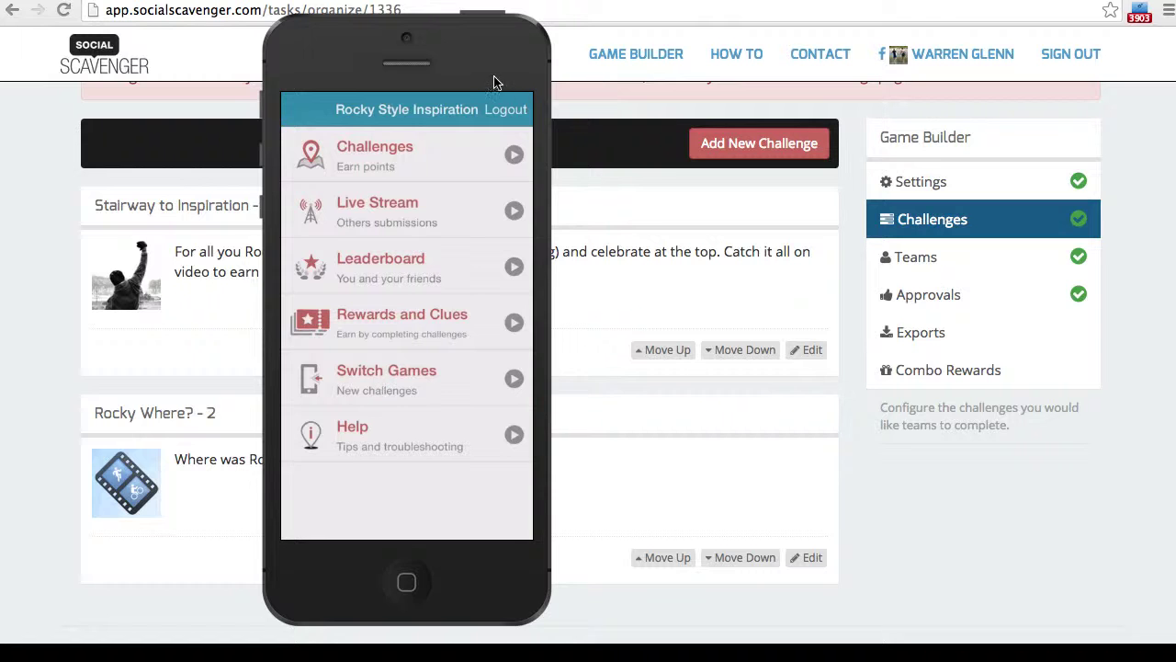
# - Move the phone simulator showing the Rocky Style Inspiration game menu to the screen's left edge
pyautogui.moveTo(479, 64); pyautogui.dragTo(249, 74)
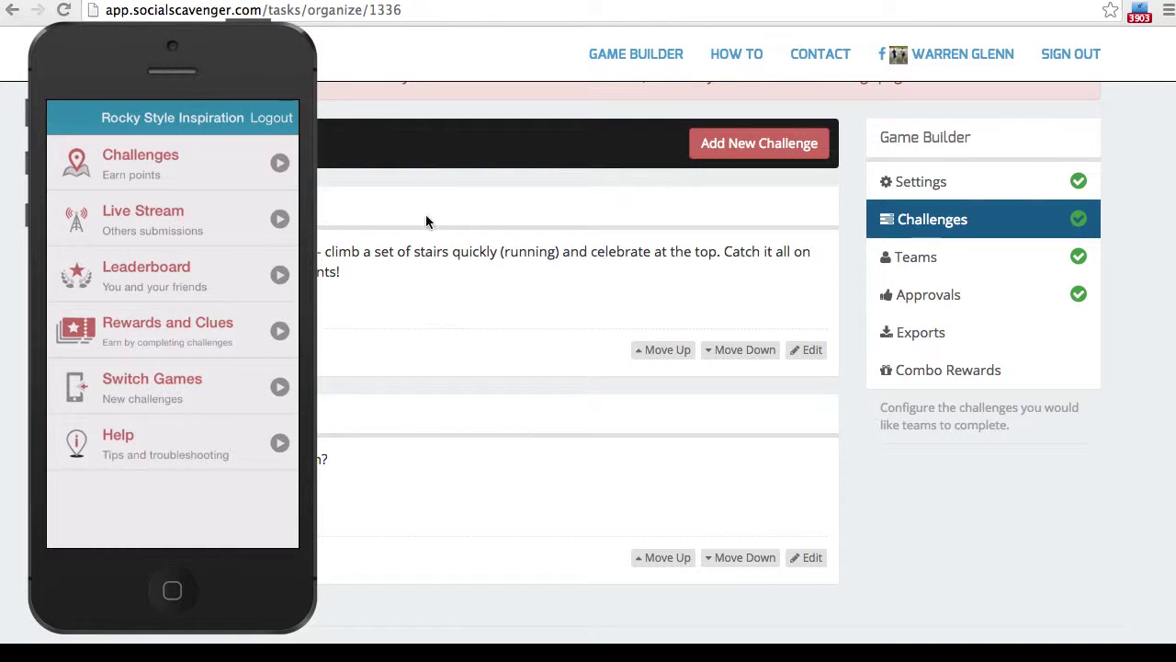